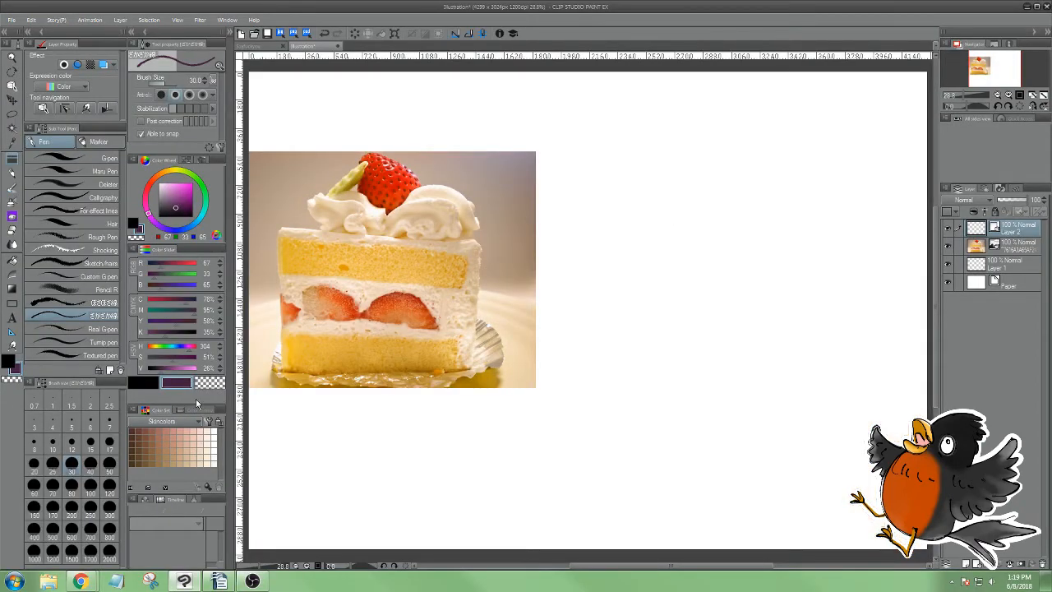
Set the secondary colour to bright blue (RGB 0, 187, 255), keeping black as the active drawing colour
{"action": "left_click", "coordinate": [177, 377]}
{"action": "left_click_drag", "start_coordinate": [180, 370], "coordinate": [198, 358]}
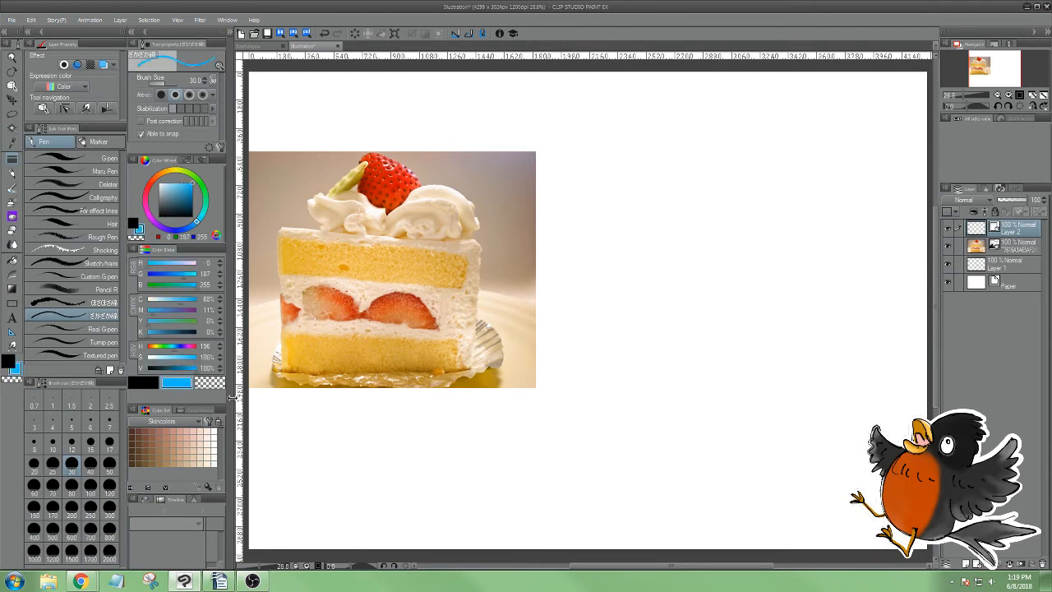
{"action": "key", "text": "x"}
Sketch separate basic shapes in black beside the cake photo, including a circle, a square and a straight line
{"action": "mouse_move", "coordinate": [674, 140]}
{"action": "left_mouse_down"}
{"action": "mouse_move", "coordinate": [643, 143]}
{"action": "mouse_move", "coordinate": [613, 199]}
{"action": "mouse_move", "coordinate": [667, 238]}
{"action": "mouse_move", "coordinate": [709, 189]}
{"action": "mouse_move", "coordinate": [686, 141]}
{"action": "left_mouse_up"}
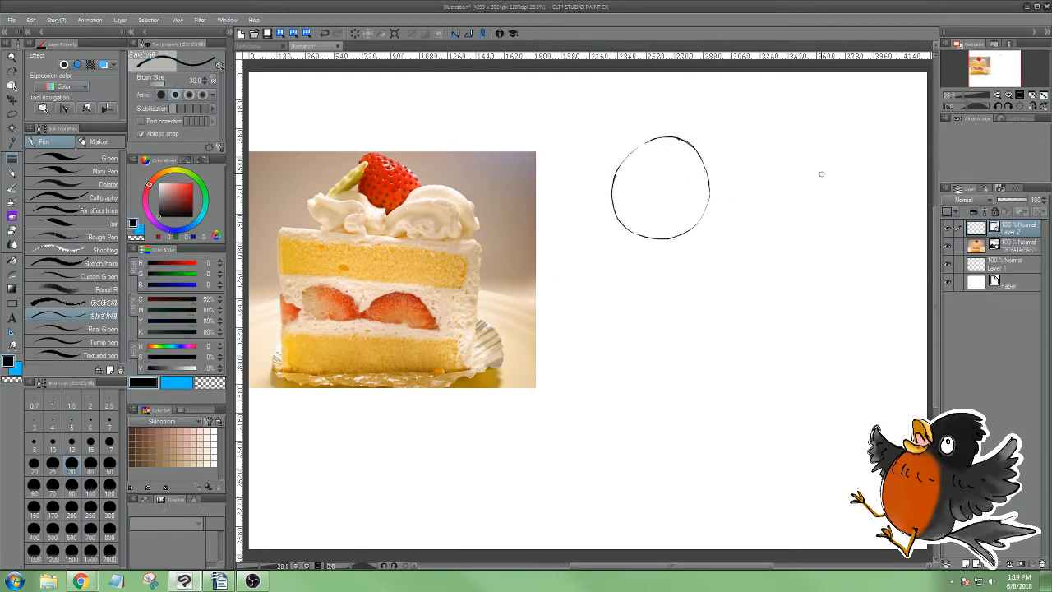
{"action": "mouse_move", "coordinate": [760, 139]}
{"action": "left_mouse_down"}
{"action": "mouse_move", "coordinate": [758, 172]}
{"action": "mouse_move", "coordinate": [779, 255]}
{"action": "mouse_move", "coordinate": [883, 245]}
{"action": "mouse_move", "coordinate": [865, 129]}
{"action": "mouse_move", "coordinate": [761, 131]}
{"action": "left_mouse_up"}
{"action": "left_click_drag", "start_coordinate": [598, 322], "coordinate": [704, 309]}
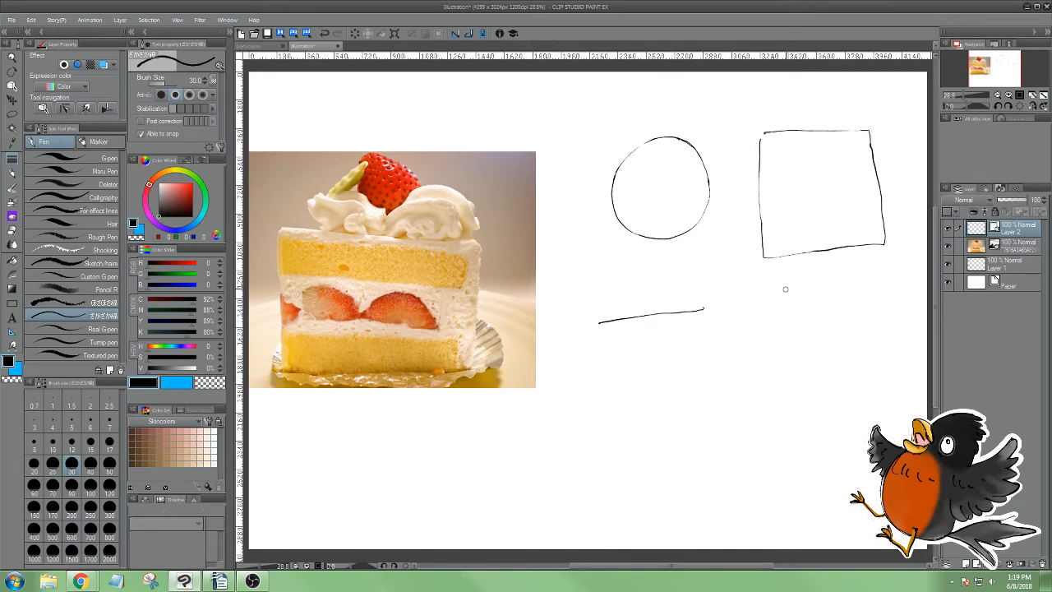
{"action": "left_click_drag", "start_coordinate": [757, 388], "coordinate": [764, 399]}
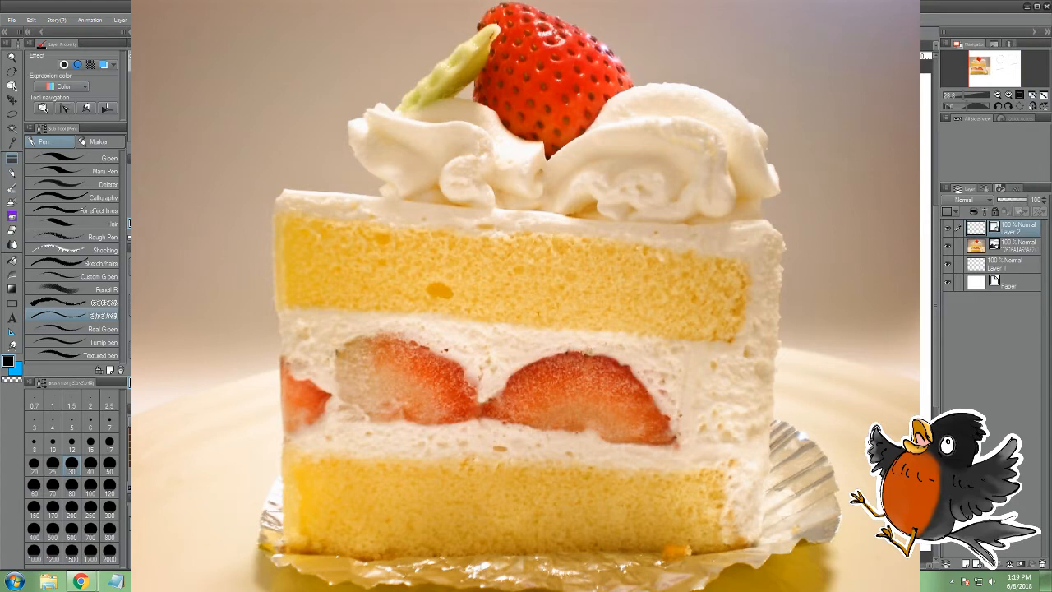
Sketch a wide rectangle in black beside the cake photo with an 80-size pen as the slice's basic shape
{"action": "key", "text": "x"}
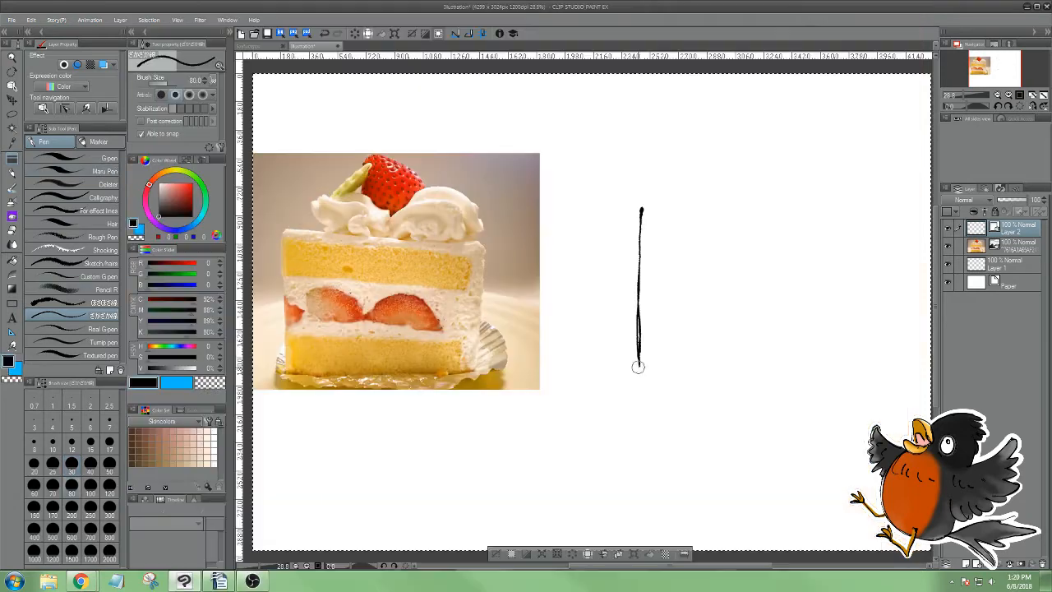
{"action": "mouse_move", "coordinate": [638, 366]}
{"action": "left_mouse_down"}
{"action": "mouse_move", "coordinate": [644, 380]}
{"action": "mouse_move", "coordinate": [753, 385]}
{"action": "left_mouse_up"}
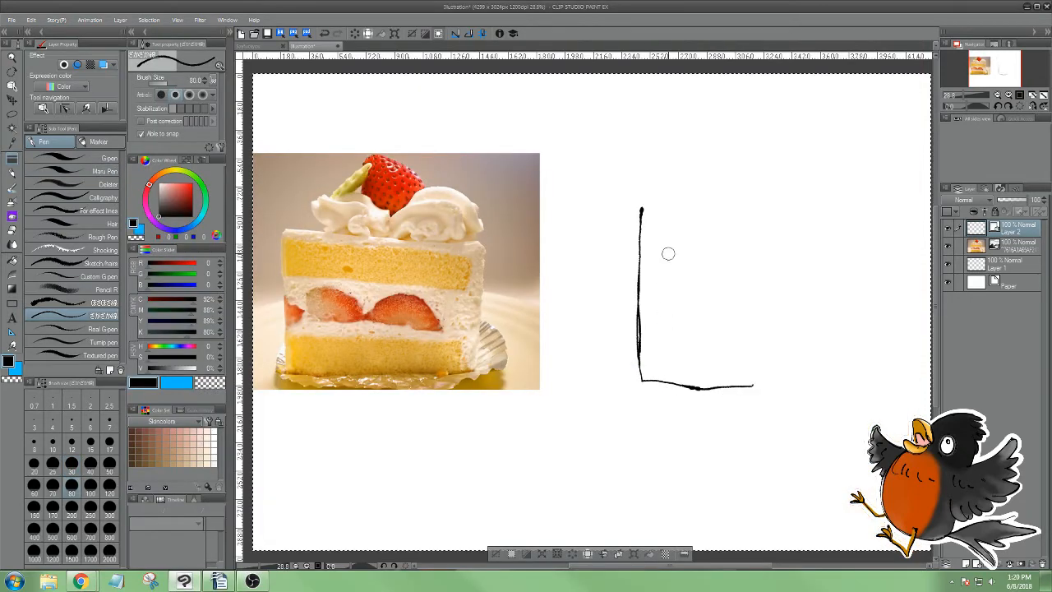
{"action": "mouse_move", "coordinate": [644, 208]}
{"action": "left_mouse_down"}
{"action": "mouse_move", "coordinate": [878, 217]}
{"action": "mouse_move", "coordinate": [873, 384]}
{"action": "left_mouse_up"}
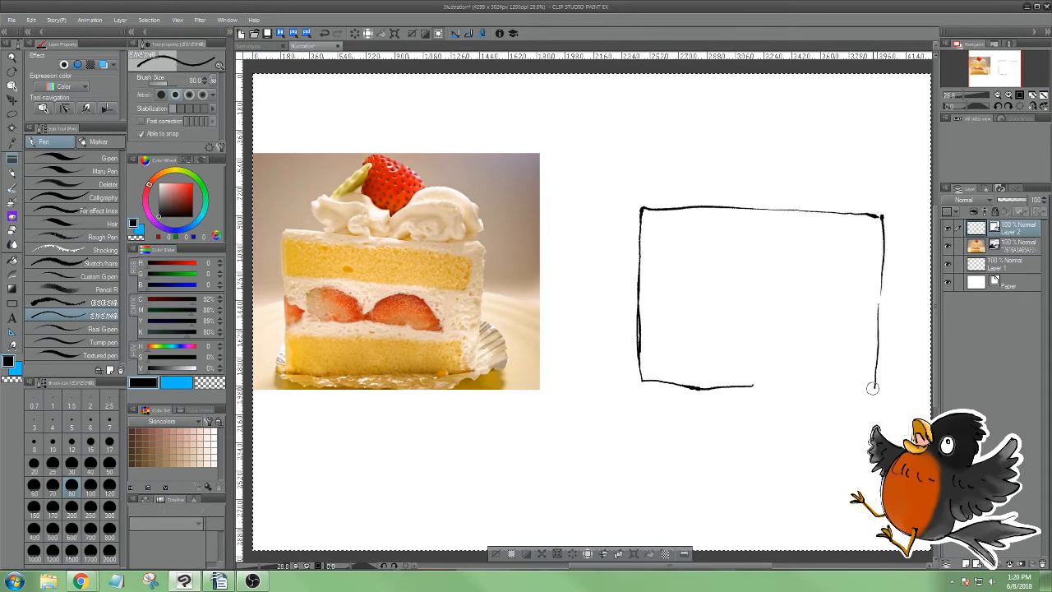
{"action": "left_click_drag", "start_coordinate": [742, 383], "coordinate": [874, 388]}
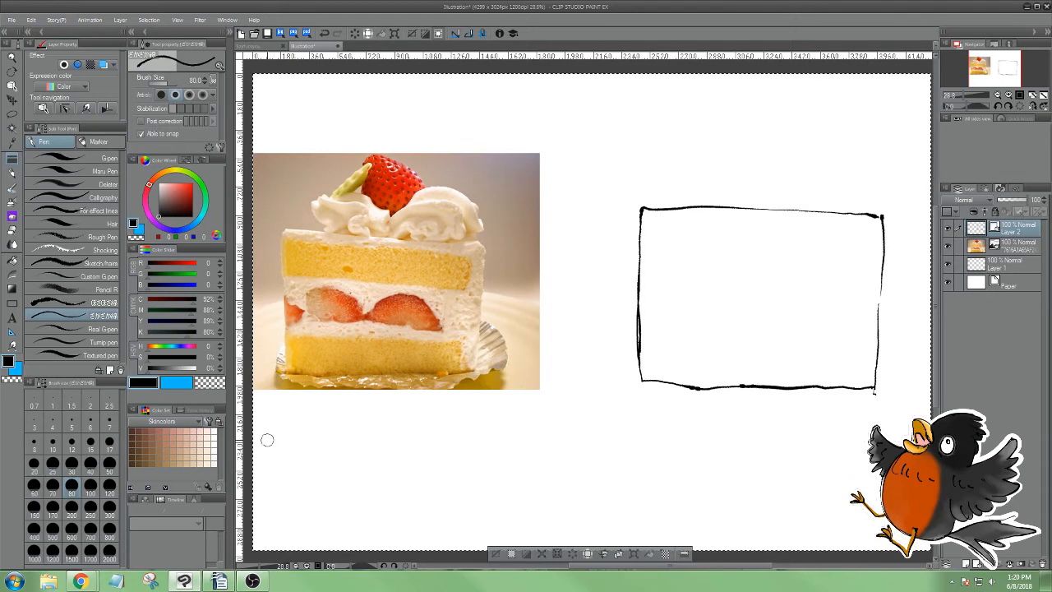
Frame the photographed cake slice's body with a blue rectangle and trace its actual slanted outline in red with the pen
{"action": "key", "text": "x"}
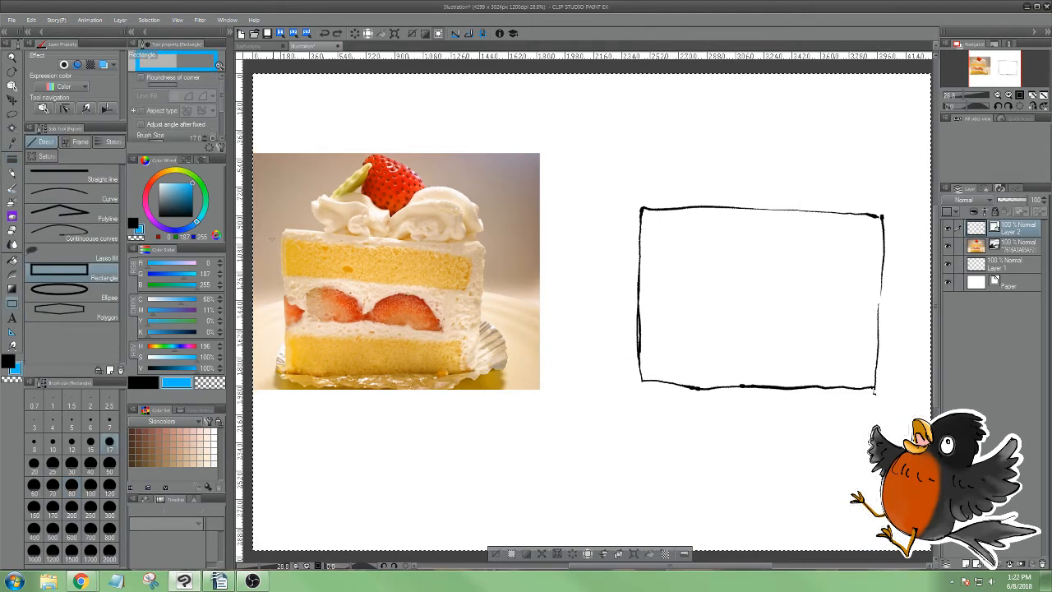
{"action": "left_click_drag", "start_coordinate": [291, 247], "coordinate": [486, 374]}
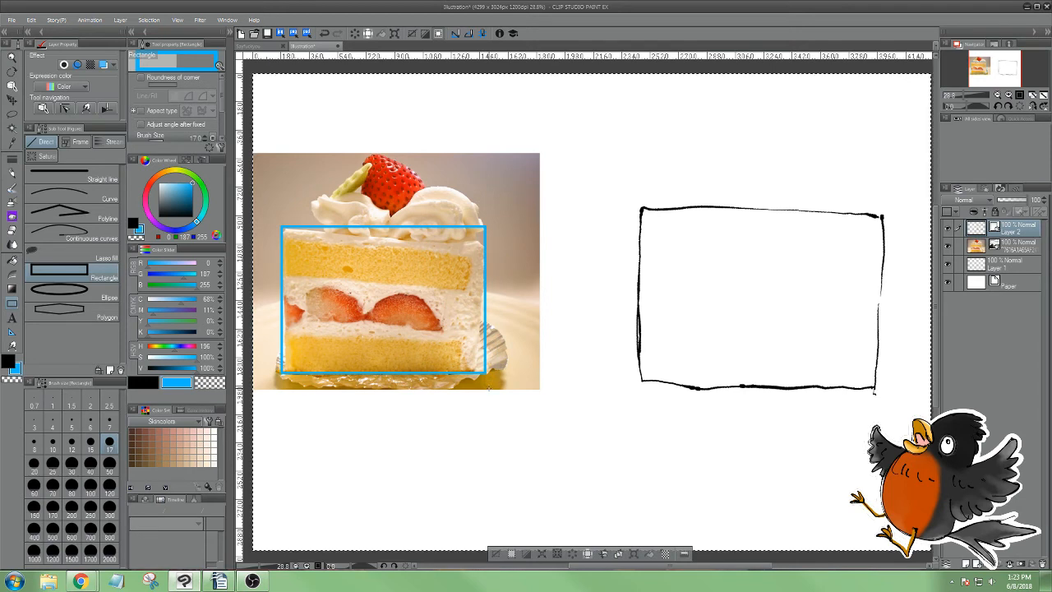
{"action": "key", "text": "p"}
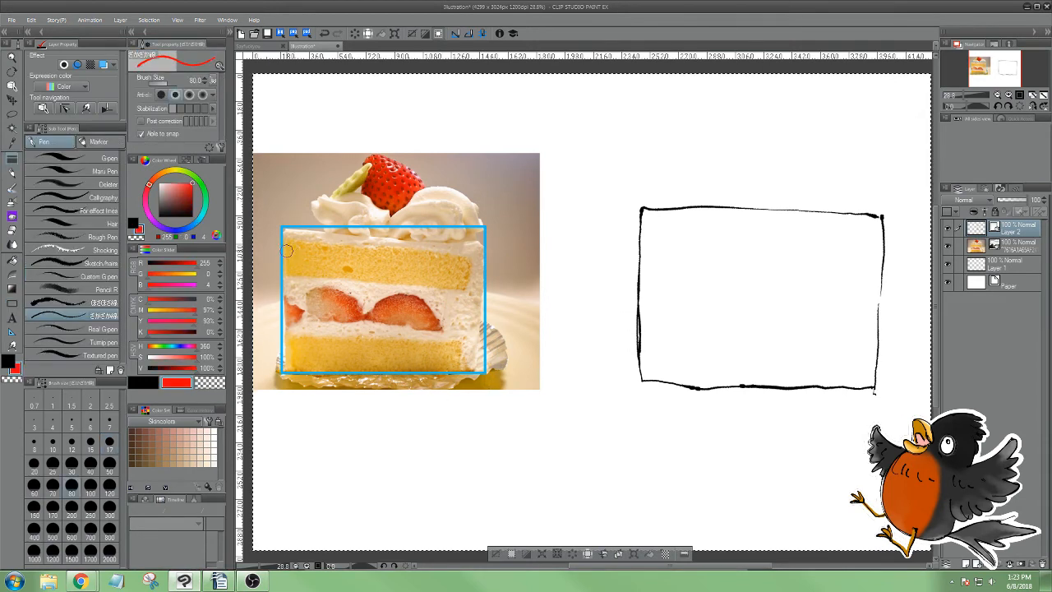
{"action": "left_click_drag", "start_coordinate": [303, 235], "coordinate": [351, 236]}
{"action": "key", "text": "ctrl+z"}
{"action": "mouse_move", "coordinate": [283, 230]}
{"action": "left_mouse_down"}
{"action": "mouse_move", "coordinate": [477, 244]}
{"action": "mouse_move", "coordinate": [471, 370]}
{"action": "left_mouse_up"}
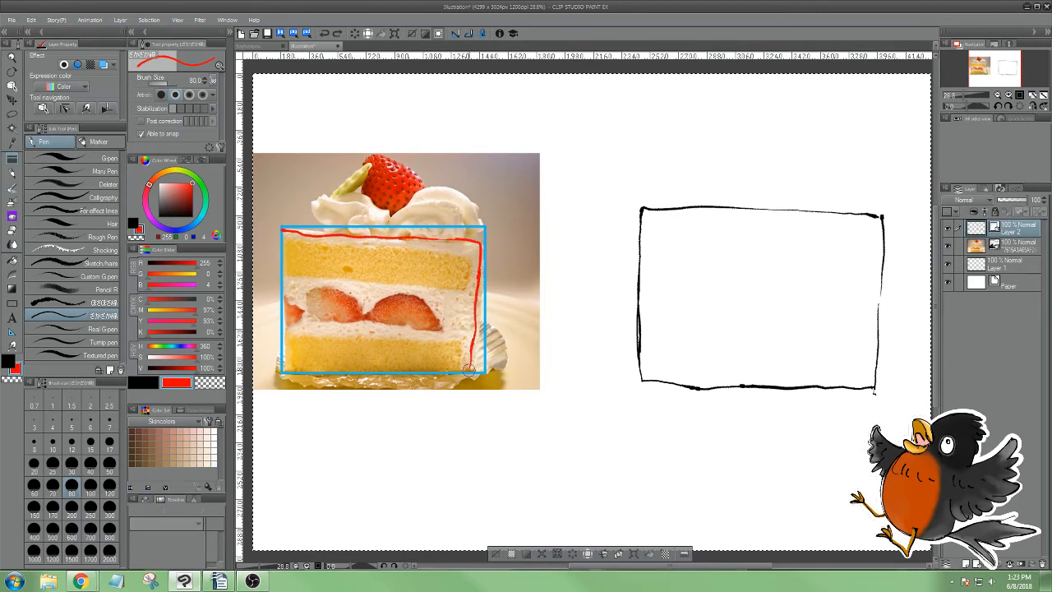
{"action": "mouse_move", "coordinate": [380, 373]}
{"action": "left_mouse_down"}
{"action": "mouse_move", "coordinate": [286, 370]}
{"action": "mouse_move", "coordinate": [281, 228]}
{"action": "left_mouse_up"}
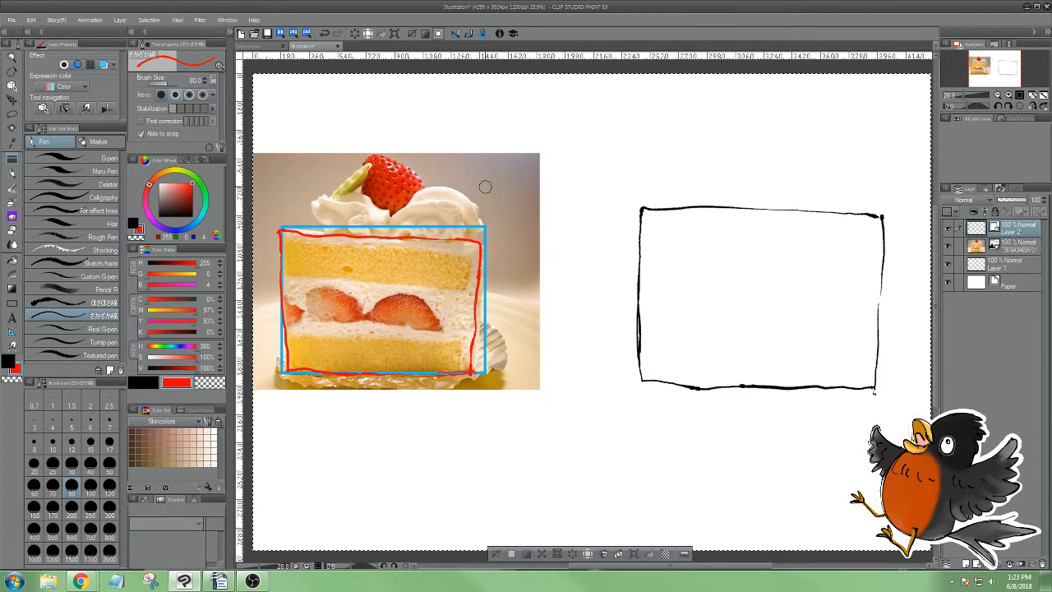
{"action": "left_click_drag", "start_coordinate": [485, 187], "coordinate": [503, 174]}
{"action": "key", "text": "ctrl+z"}
{"action": "mouse_move", "coordinate": [514, 148]}
{"action": "left_mouse_down"}
{"action": "mouse_move", "coordinate": [499, 173]}
{"action": "mouse_move", "coordinate": [522, 199]}
{"action": "mouse_move", "coordinate": [536, 152]}
{"action": "mouse_move", "coordinate": [492, 175]}
{"action": "mouse_move", "coordinate": [516, 203]}
{"action": "mouse_move", "coordinate": [544, 207]}
{"action": "mouse_move", "coordinate": [517, 245]}
{"action": "left_mouse_up"}
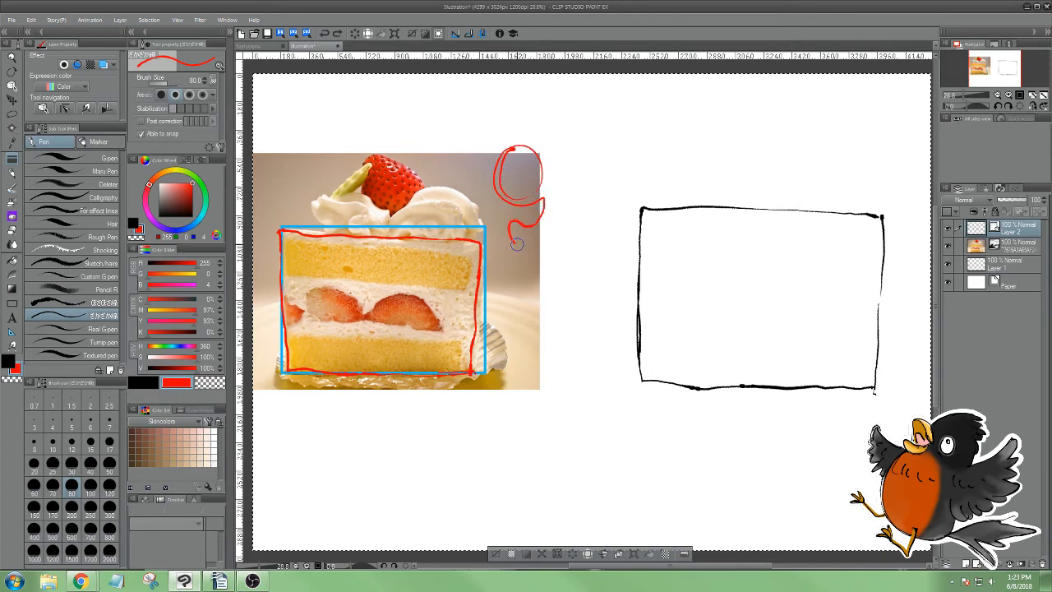
{"action": "key", "text": "ctrl+z"}
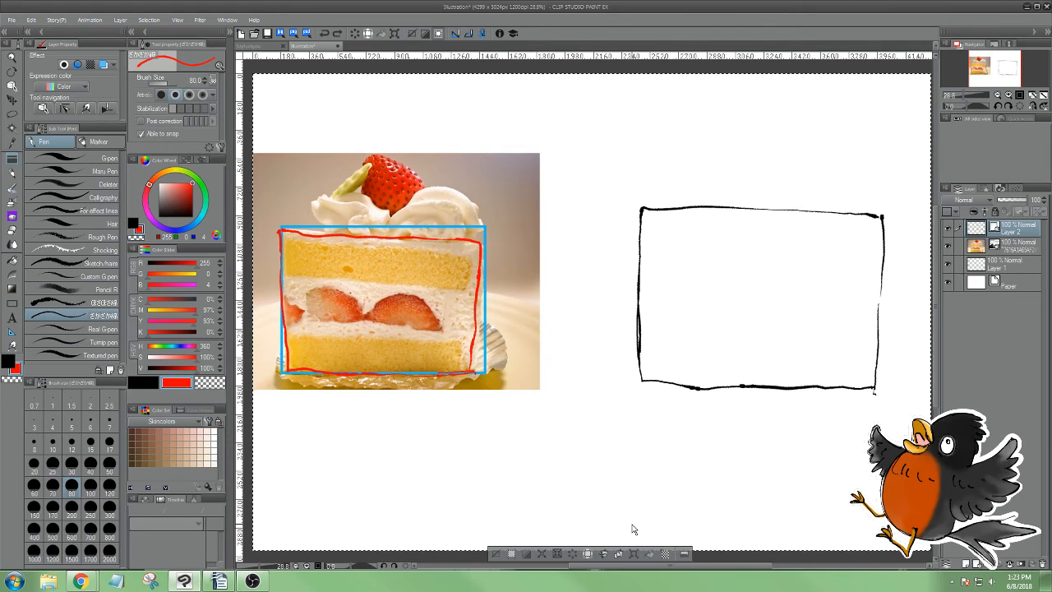
Clear the guide marks from the photo and outline the middle cream-and-strawberry layer in red with a 60-size pen
{"action": "key", "text": "Delete"}
{"action": "key", "text": "bracketleft"}
{"action": "key", "text": "bracketleft"}
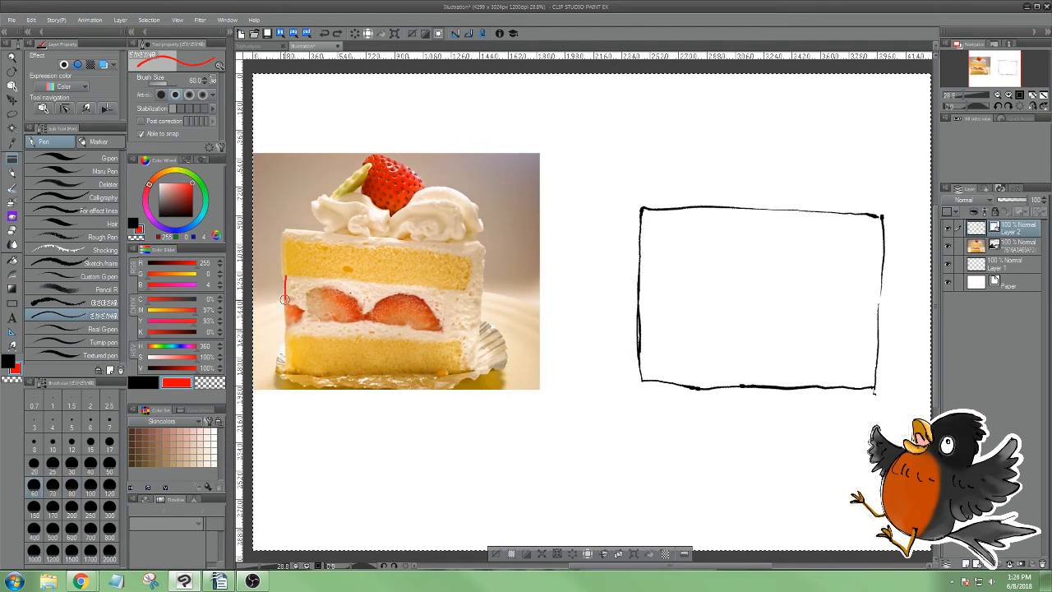
{"action": "mouse_move", "coordinate": [284, 328]}
{"action": "left_mouse_down"}
{"action": "mouse_move", "coordinate": [470, 338]}
{"action": "mouse_move", "coordinate": [474, 319]}
{"action": "mouse_move", "coordinate": [475, 296]}
{"action": "mouse_move", "coordinate": [457, 287]}
{"action": "mouse_move", "coordinate": [287, 273]}
{"action": "left_mouse_up"}
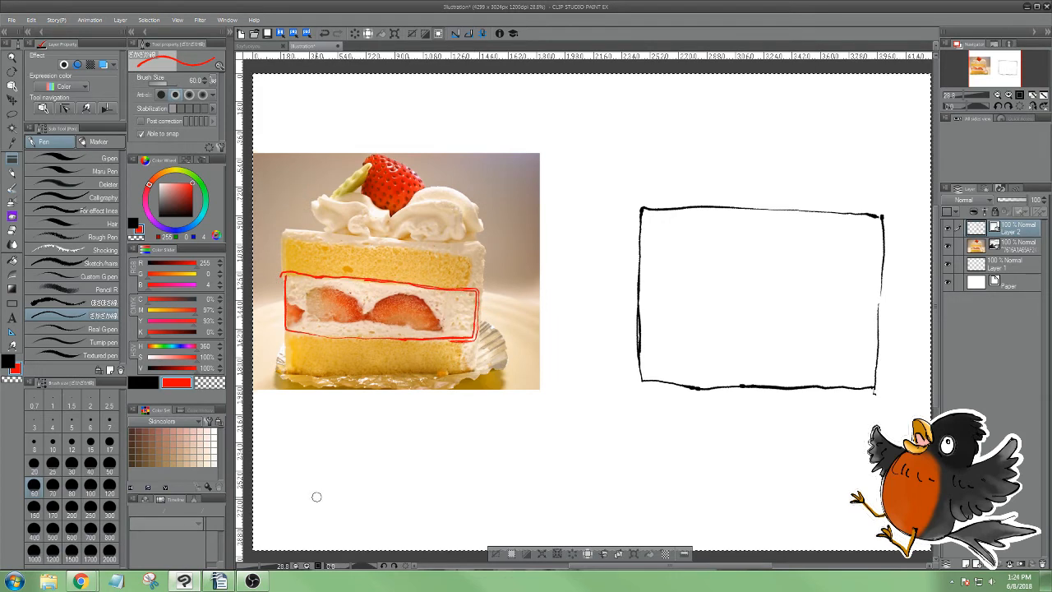
Draw two black lines across the sketched rectangle to divide it into three cake layers
{"action": "key", "text": "x"}
{"action": "left_click_drag", "start_coordinate": [638, 265], "coordinate": [859, 276]}
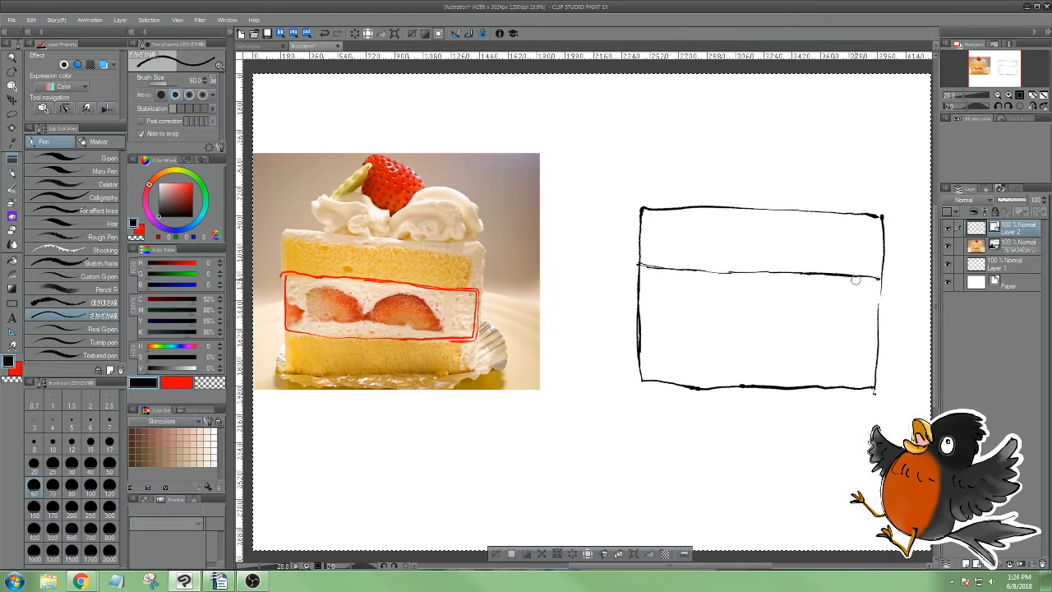
{"action": "mouse_move", "coordinate": [641, 316]}
{"action": "left_mouse_down"}
{"action": "mouse_move", "coordinate": [662, 315]}
{"action": "mouse_move", "coordinate": [646, 326]}
{"action": "mouse_move", "coordinate": [878, 340]}
{"action": "left_mouse_up"}
{"action": "key", "text": "ctrl+z"}
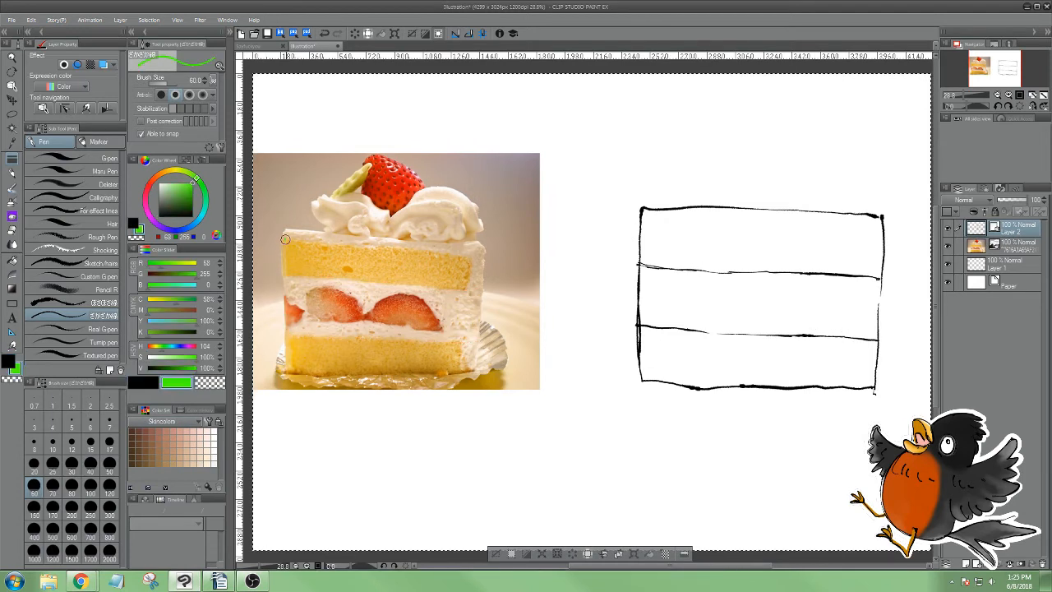
Trace the photo's outer frosting in green and sketch a matching black frosting band along the rectangle's top and right side
{"action": "mouse_move", "coordinate": [285, 239]}
{"action": "left_mouse_down"}
{"action": "mouse_move", "coordinate": [464, 256]}
{"action": "mouse_move", "coordinate": [462, 321]}
{"action": "left_mouse_up"}
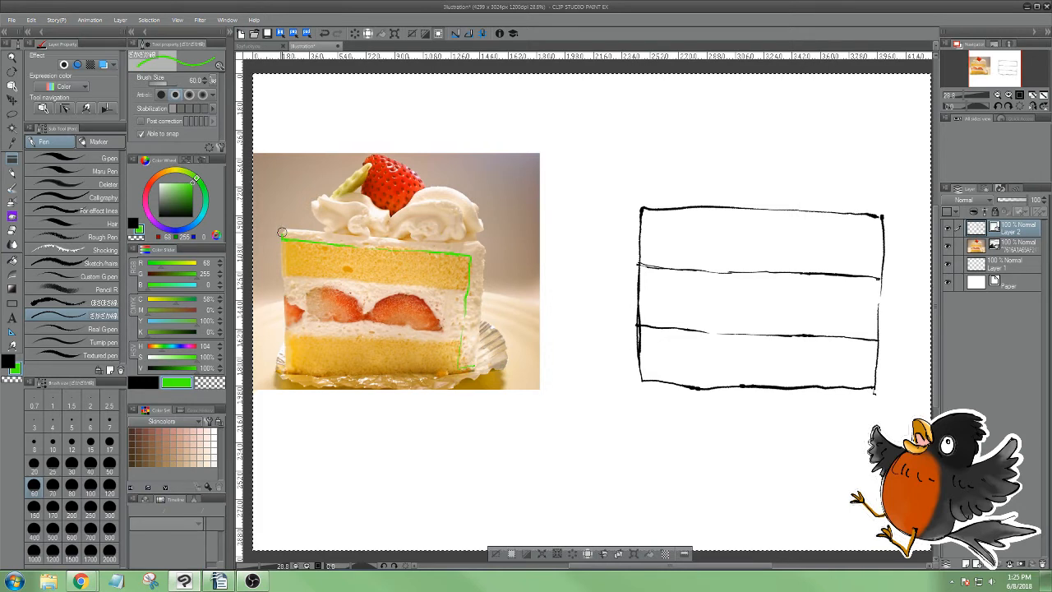
{"action": "mouse_move", "coordinate": [285, 233]}
{"action": "left_mouse_down"}
{"action": "mouse_move", "coordinate": [469, 243]}
{"action": "mouse_move", "coordinate": [478, 367]}
{"action": "mouse_move", "coordinate": [456, 365]}
{"action": "left_mouse_up"}
{"action": "key", "text": "x"}
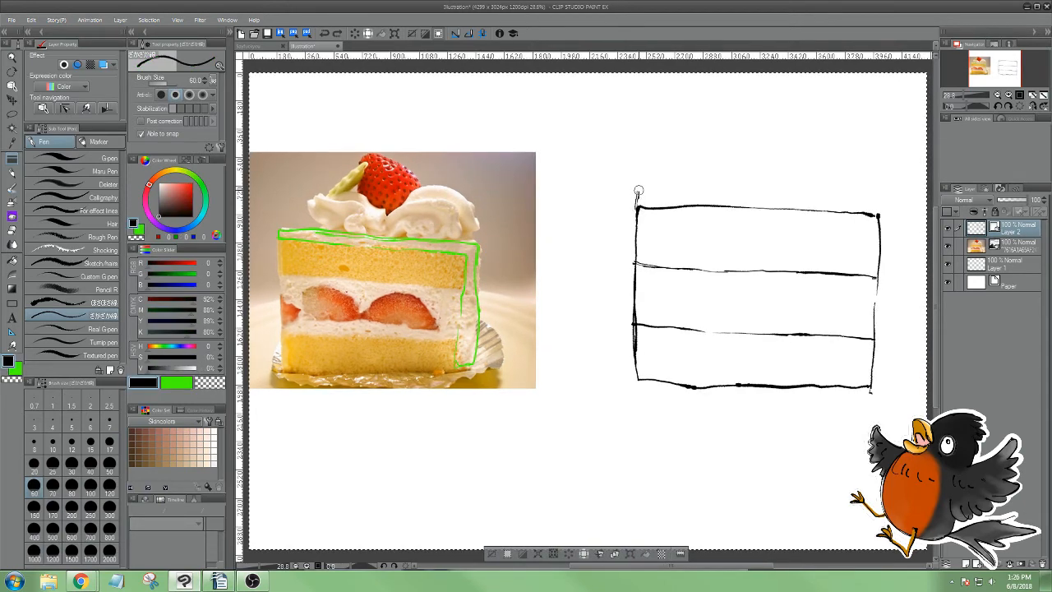
{"action": "left_click_drag", "start_coordinate": [641, 189], "coordinate": [889, 201]}
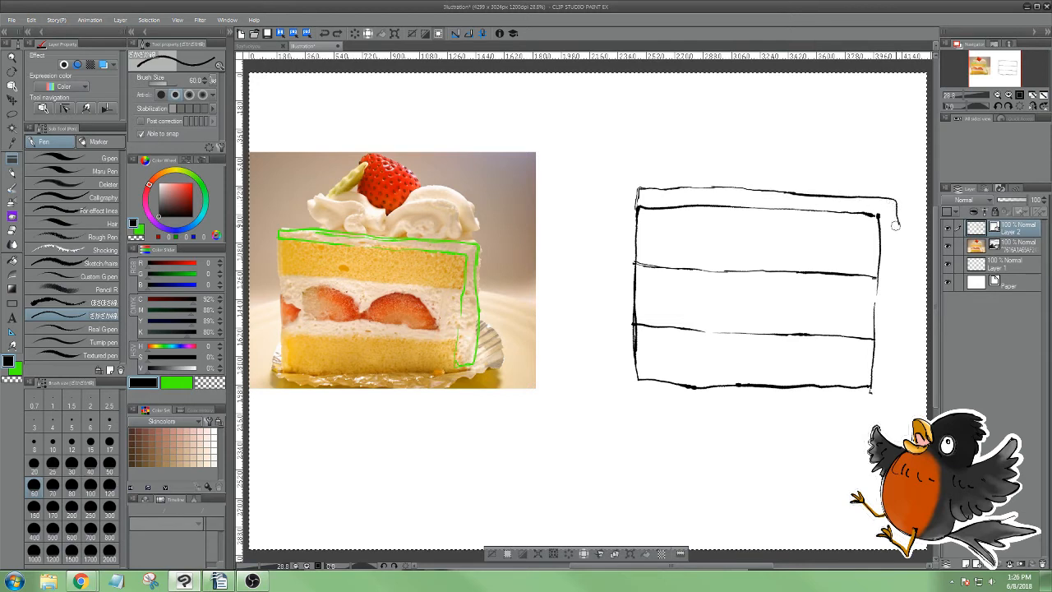
{"action": "mouse_move", "coordinate": [895, 274]}
{"action": "left_mouse_down"}
{"action": "mouse_move", "coordinate": [884, 390]}
{"action": "mouse_move", "coordinate": [868, 391]}
{"action": "left_mouse_up"}
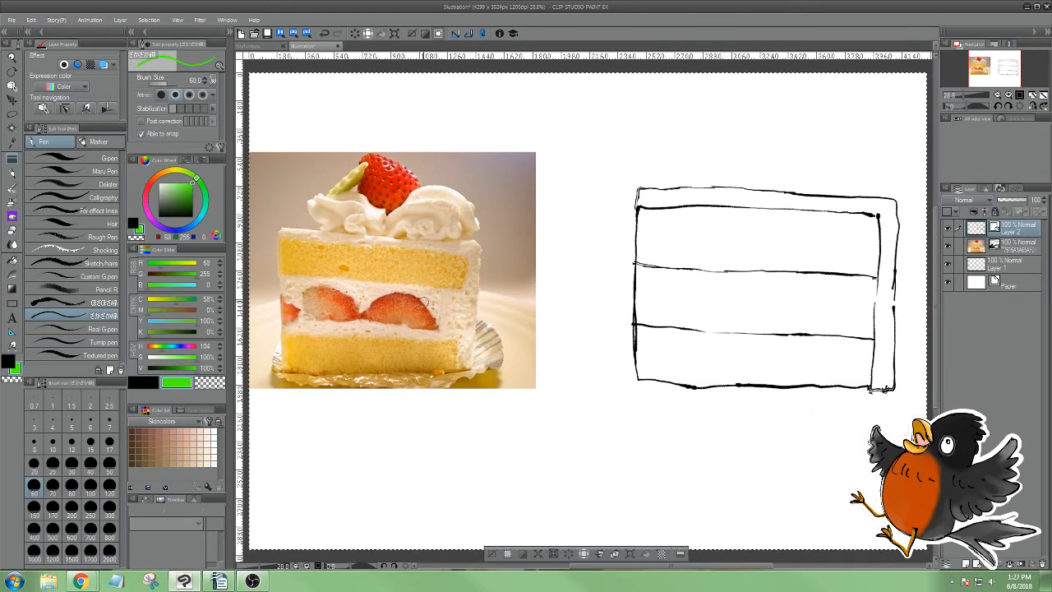
Mark the middle layer's open cream edge in red on the photo, then erase that mark and the sketch's corresponding line segment
{"action": "left_click_drag", "start_coordinate": [178, 348], "coordinate": [195, 348]}
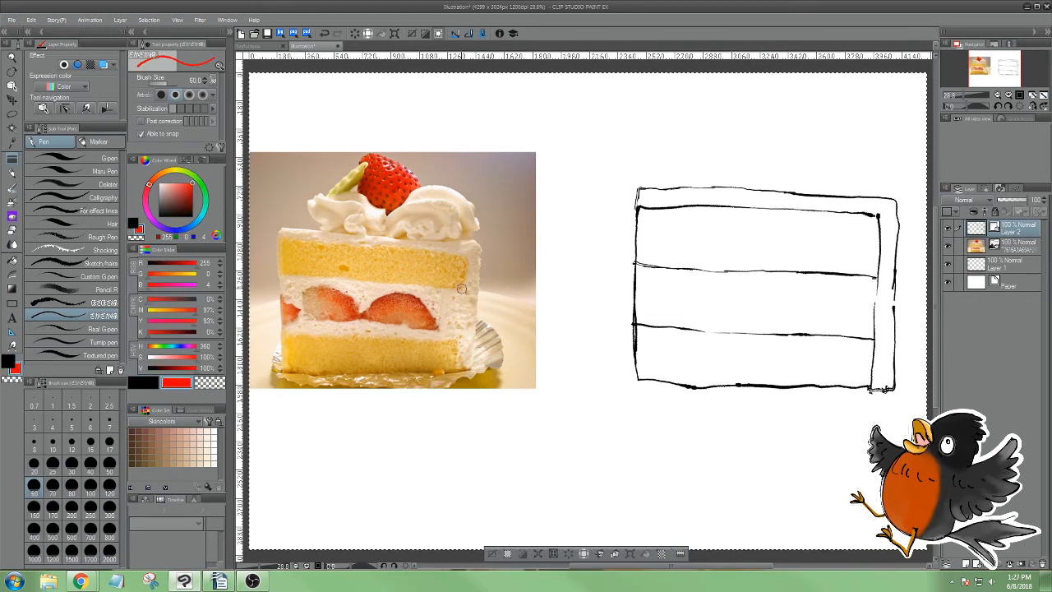
{"action": "left_click_drag", "start_coordinate": [462, 289], "coordinate": [457, 341]}
{"action": "key", "text": "e"}
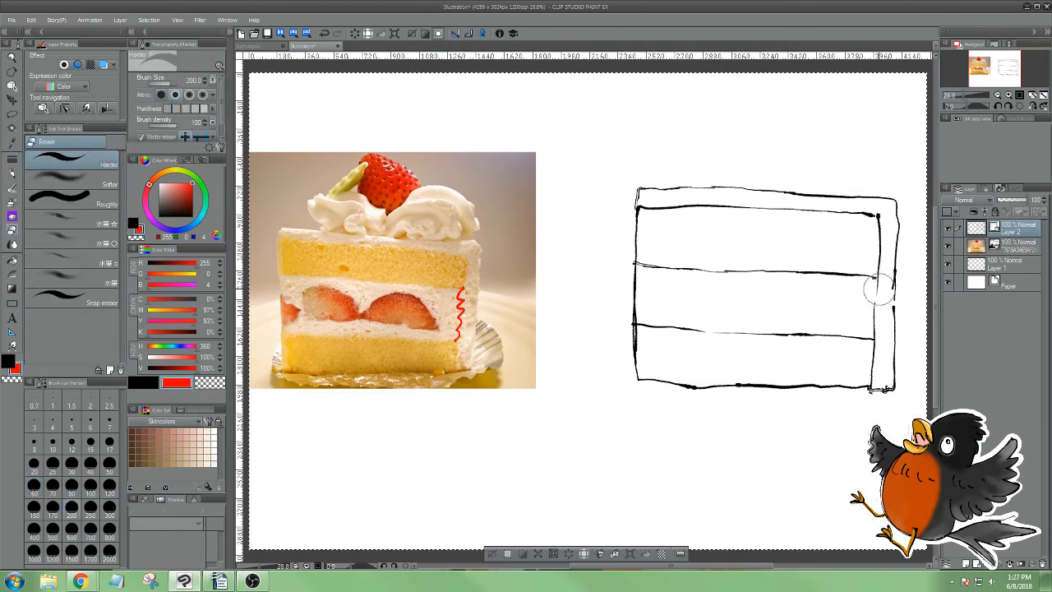
{"action": "left_click_drag", "start_coordinate": [873, 289], "coordinate": [873, 327]}
{"action": "left_click_drag", "start_coordinate": [465, 280], "coordinate": [463, 356]}
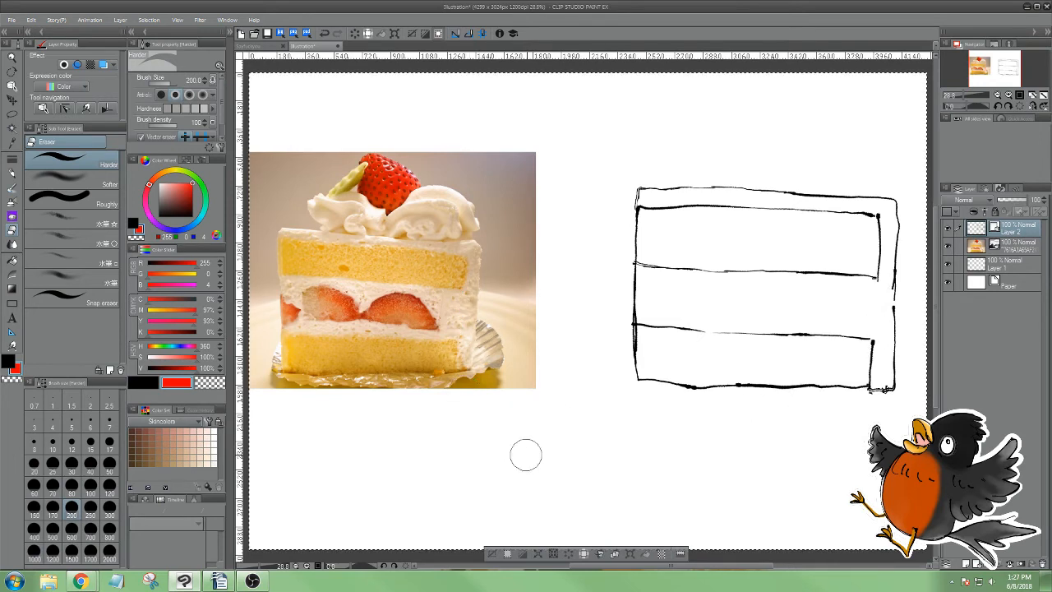
Switch back to the pen and set its colour to blue (RGB 0, 34, 255)
{"action": "key", "text": "p"}
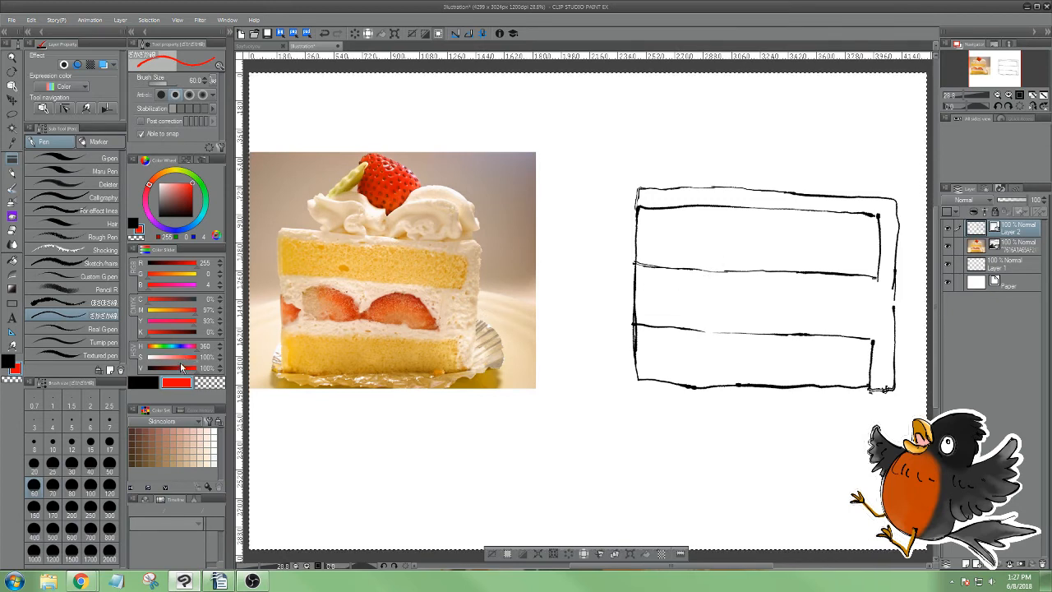
{"action": "left_click_drag", "start_coordinate": [173, 346], "coordinate": [184, 346]}
{"action": "mouse_move", "coordinate": [386, 232]}
{"action": "left_mouse_down"}
{"action": "mouse_move", "coordinate": [401, 201]}
{"action": "mouse_move", "coordinate": [425, 189]}
{"action": "mouse_move", "coordinate": [451, 198]}
{"action": "mouse_move", "coordinate": [458, 228]}
{"action": "mouse_move", "coordinate": [420, 240]}
{"action": "mouse_move", "coordinate": [408, 193]}
{"action": "mouse_move", "coordinate": [420, 236]}
{"action": "left_mouse_up"}
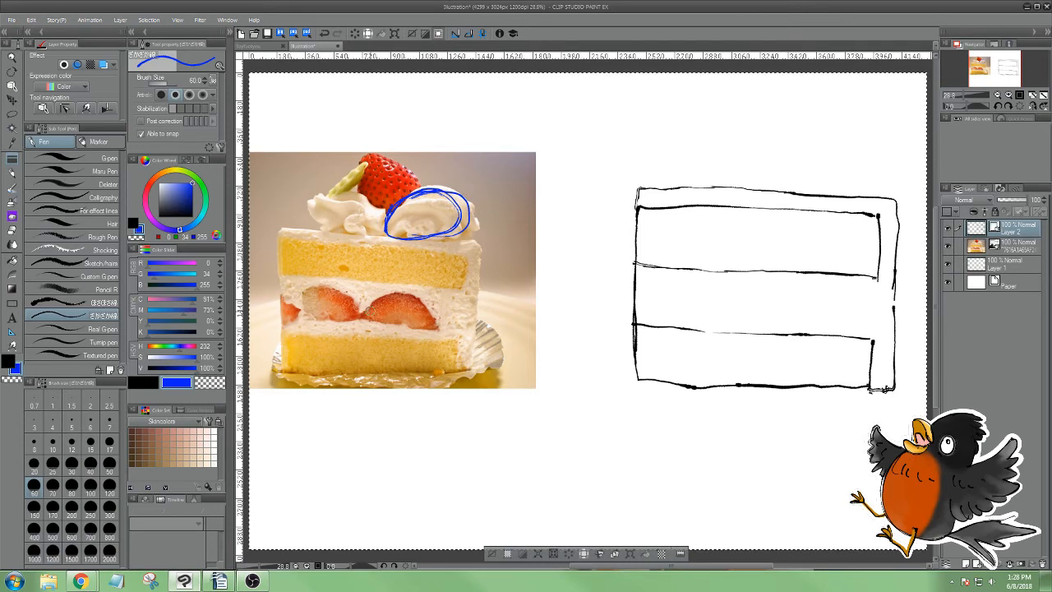
{"action": "mouse_move", "coordinate": [344, 195]}
{"action": "left_mouse_down"}
{"action": "mouse_move", "coordinate": [309, 218]}
{"action": "mouse_move", "coordinate": [371, 231]}
{"action": "mouse_move", "coordinate": [371, 207]}
{"action": "mouse_move", "coordinate": [339, 192]}
{"action": "mouse_move", "coordinate": [308, 207]}
{"action": "left_mouse_up"}
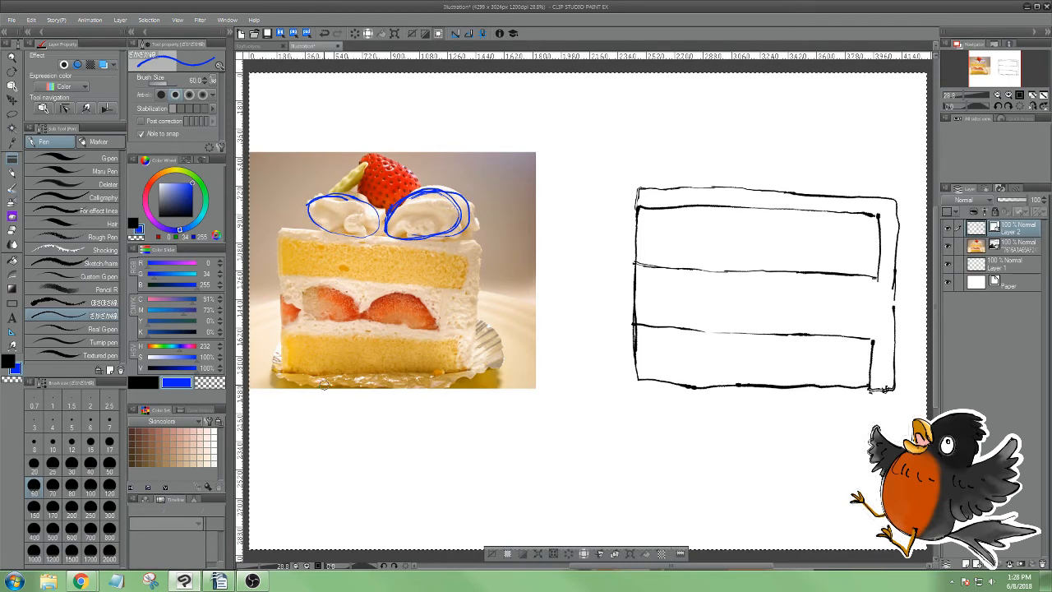
{"action": "key", "text": "ctrl+z"}
{"action": "key", "text": "ctrl+z"}
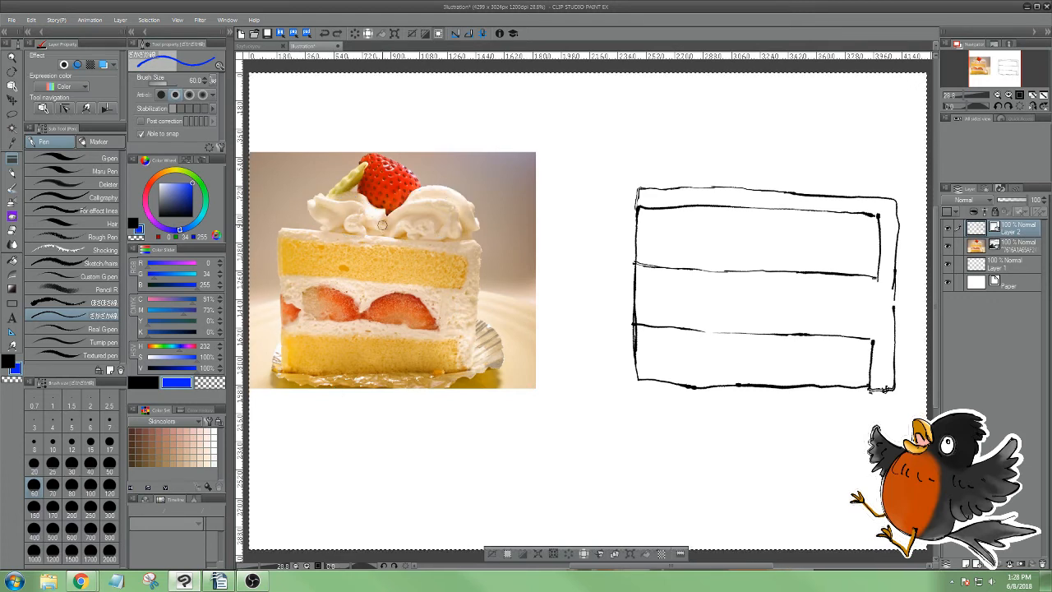
Trace the wavy contours and folds of both whipped-cream swirls in blue on the cake photo
{"action": "mouse_move", "coordinate": [401, 227]}
{"action": "left_mouse_down"}
{"action": "mouse_move", "coordinate": [415, 205]}
{"action": "mouse_move", "coordinate": [450, 215]}
{"action": "mouse_move", "coordinate": [450, 234]}
{"action": "mouse_move", "coordinate": [407, 218]}
{"action": "mouse_move", "coordinate": [410, 198]}
{"action": "mouse_move", "coordinate": [448, 196]}
{"action": "mouse_move", "coordinate": [457, 233]}
{"action": "left_mouse_up"}
{"action": "mouse_move", "coordinate": [320, 197]}
{"action": "left_mouse_down"}
{"action": "mouse_move", "coordinate": [367, 224]}
{"action": "mouse_move", "coordinate": [321, 219]}
{"action": "mouse_move", "coordinate": [354, 194]}
{"action": "mouse_move", "coordinate": [380, 220]}
{"action": "left_mouse_up"}
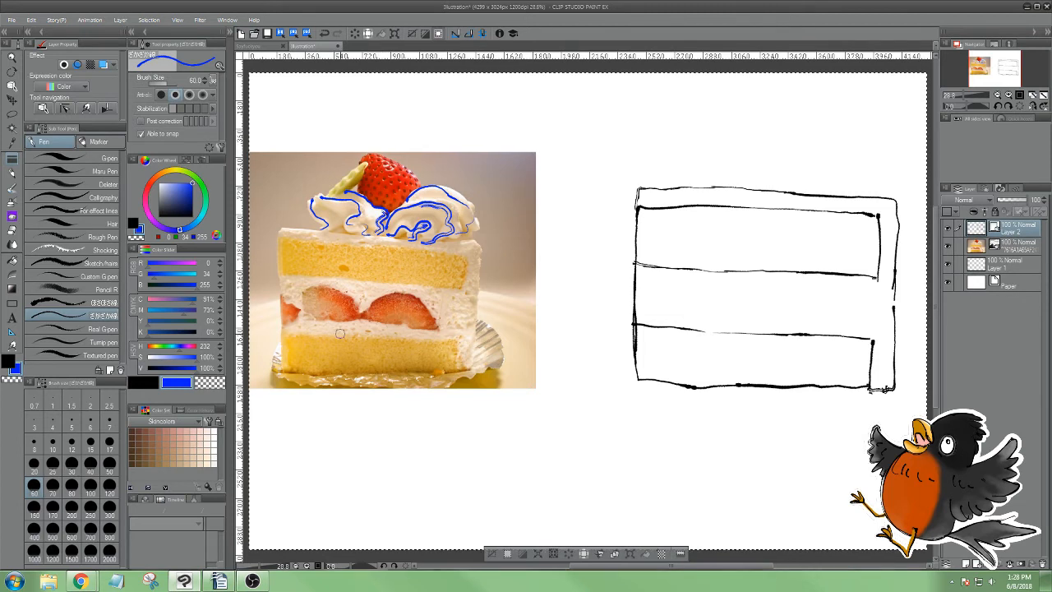
{"action": "left_click_drag", "start_coordinate": [437, 184], "coordinate": [475, 212]}
Sketch the larger whipped-cream swirl with its inner folds in black on top of the cake sketch's right half
{"action": "key", "text": "x"}
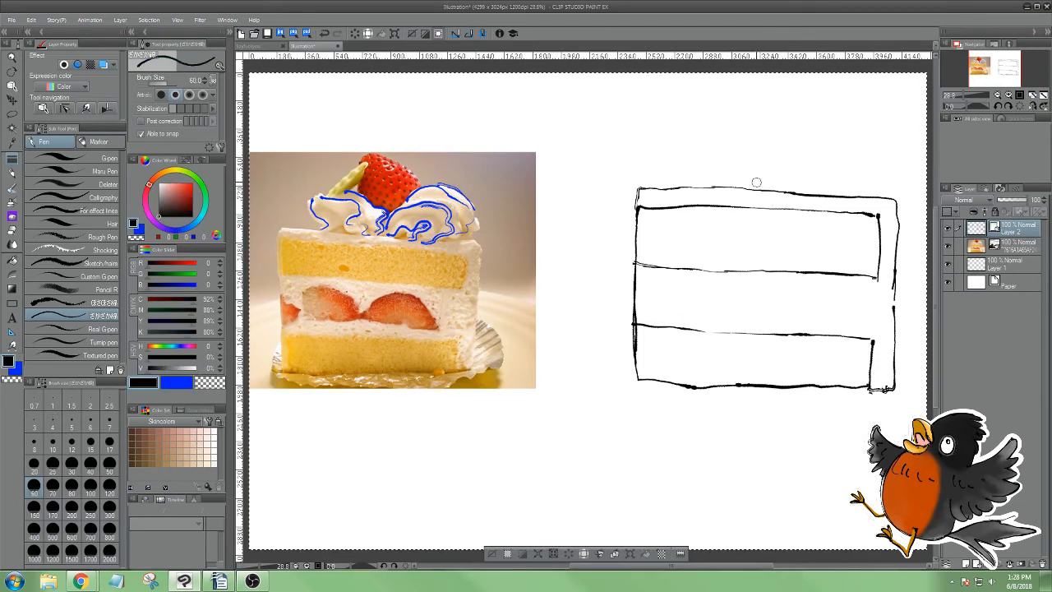
{"action": "mouse_move", "coordinate": [756, 183]}
{"action": "left_mouse_down"}
{"action": "mouse_move", "coordinate": [773, 162]}
{"action": "mouse_move", "coordinate": [827, 157]}
{"action": "left_mouse_up"}
{"action": "key", "text": "ctrl+z"}
{"action": "mouse_move", "coordinate": [758, 178]}
{"action": "left_mouse_down"}
{"action": "mouse_move", "coordinate": [779, 137]}
{"action": "mouse_move", "coordinate": [830, 150]}
{"action": "left_mouse_up"}
{"action": "key", "text": "ctrl+z"}
{"action": "mouse_move", "coordinate": [747, 172]}
{"action": "left_mouse_down"}
{"action": "mouse_move", "coordinate": [795, 138]}
{"action": "mouse_move", "coordinate": [856, 146]}
{"action": "mouse_move", "coordinate": [860, 194]}
{"action": "left_mouse_up"}
{"action": "mouse_move", "coordinate": [750, 188]}
{"action": "left_mouse_down"}
{"action": "mouse_move", "coordinate": [802, 164]}
{"action": "mouse_move", "coordinate": [799, 189]}
{"action": "mouse_move", "coordinate": [835, 154]}
{"action": "mouse_move", "coordinate": [832, 192]}
{"action": "left_mouse_up"}
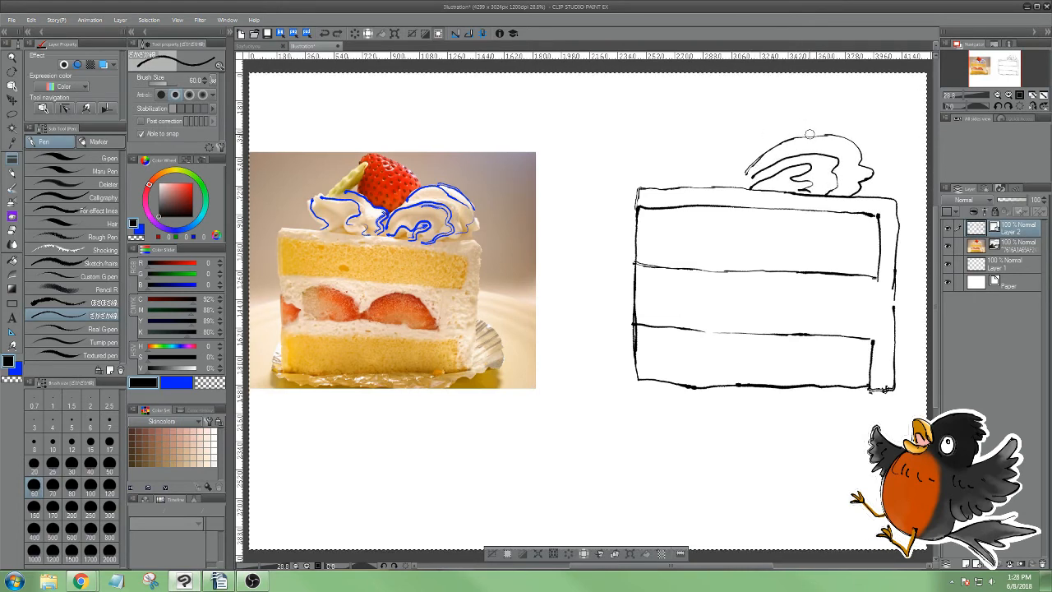
{"action": "mouse_move", "coordinate": [809, 134]}
{"action": "left_mouse_down"}
{"action": "mouse_move", "coordinate": [836, 127]}
{"action": "mouse_move", "coordinate": [880, 163]}
{"action": "mouse_move", "coordinate": [861, 196]}
{"action": "left_mouse_up"}
Sketch the smaller whipped-cream swirl with wavy inner folds in black on top of the cake sketch's left half
{"action": "mouse_move", "coordinate": [760, 166]}
{"action": "left_mouse_down"}
{"action": "mouse_move", "coordinate": [739, 186]}
{"action": "mouse_move", "coordinate": [697, 137]}
{"action": "mouse_move", "coordinate": [672, 130]}
{"action": "mouse_move", "coordinate": [712, 183]}
{"action": "left_mouse_up"}
{"action": "mouse_move", "coordinate": [657, 149]}
{"action": "left_mouse_down"}
{"action": "mouse_move", "coordinate": [691, 186]}
{"action": "mouse_move", "coordinate": [677, 180]}
{"action": "mouse_move", "coordinate": [665, 140]}
{"action": "left_mouse_up"}
{"action": "key", "text": "ctrl+z"}
{"action": "key", "text": "ctrl+z"}
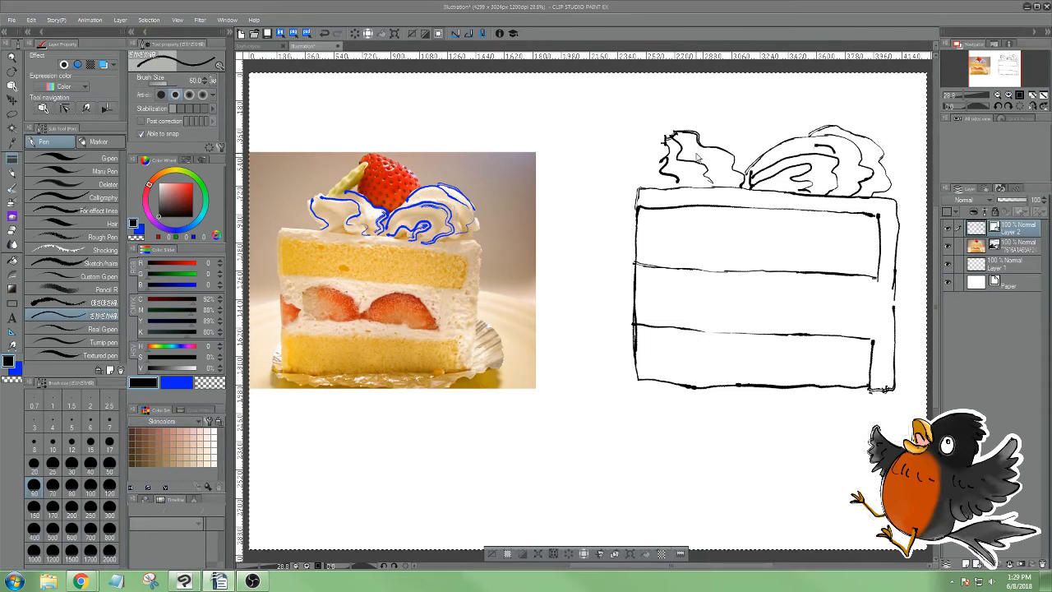
{"action": "mouse_move", "coordinate": [700, 156]}
{"action": "left_mouse_down"}
{"action": "mouse_move", "coordinate": [725, 205]}
{"action": "mouse_move", "coordinate": [707, 159]}
{"action": "left_mouse_up"}
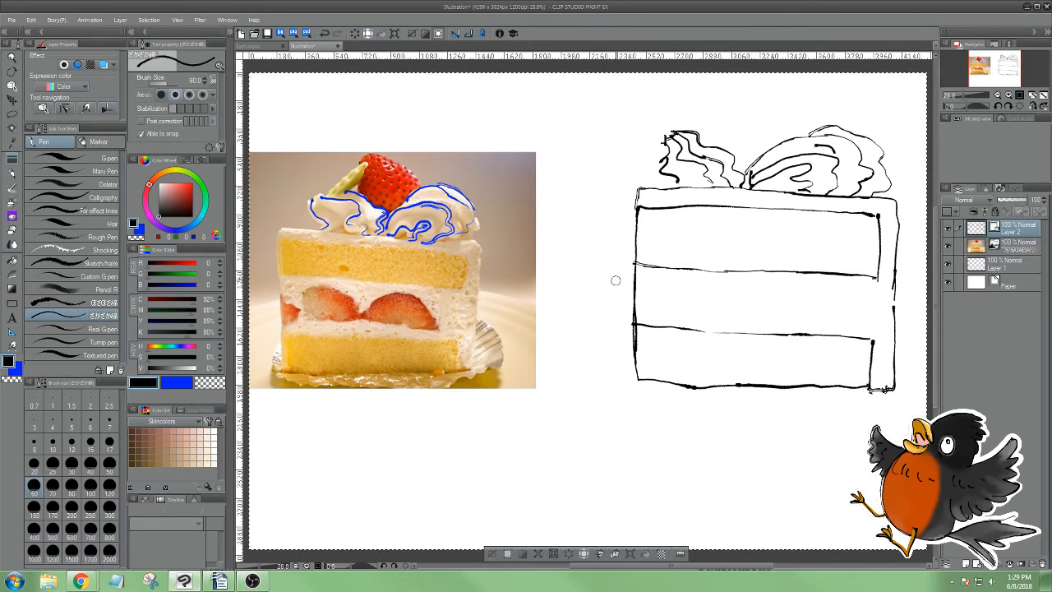
Erase the blue contours from the whipped cream on the photo and outline the top strawberry as a full rounded shape in blue
{"action": "key", "text": "r"}
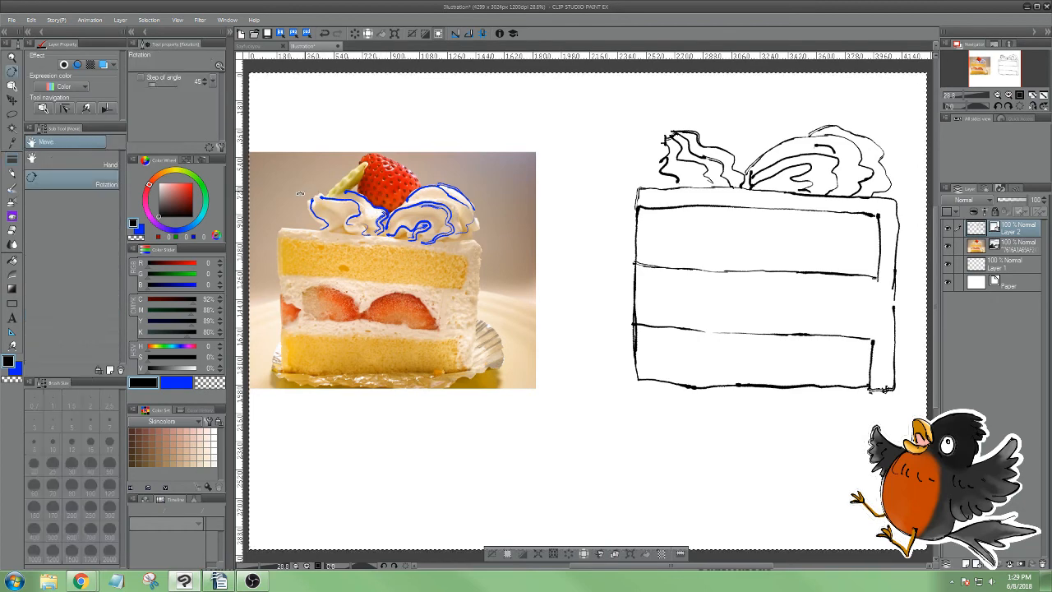
{"action": "key", "text": "m"}
{"action": "key", "text": "e"}
{"action": "mouse_move", "coordinate": [314, 200]}
{"action": "left_mouse_down"}
{"action": "mouse_move", "coordinate": [404, 172]}
{"action": "mouse_move", "coordinate": [493, 223]}
{"action": "left_mouse_up"}
{"action": "key", "text": "p"}
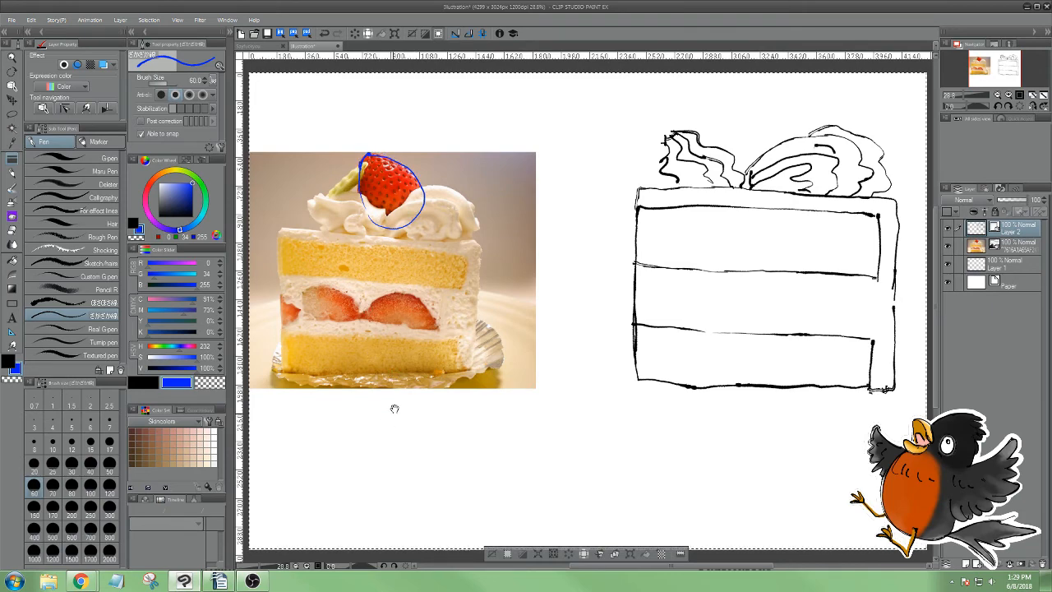
Draw a whole strawberry with a leafy crown in blue on the blank area below the photo
{"action": "scroll", "coordinate": [387, 353], "scroll_direction": "down", "scroll_amount": 2}
{"action": "mouse_move", "coordinate": [443, 474]}
{"action": "left_mouse_down"}
{"action": "mouse_move", "coordinate": [415, 432]}
{"action": "mouse_move", "coordinate": [421, 394]}
{"action": "mouse_move", "coordinate": [462, 389]}
{"action": "mouse_move", "coordinate": [501, 408]}
{"action": "mouse_move", "coordinate": [483, 459]}
{"action": "left_mouse_up"}
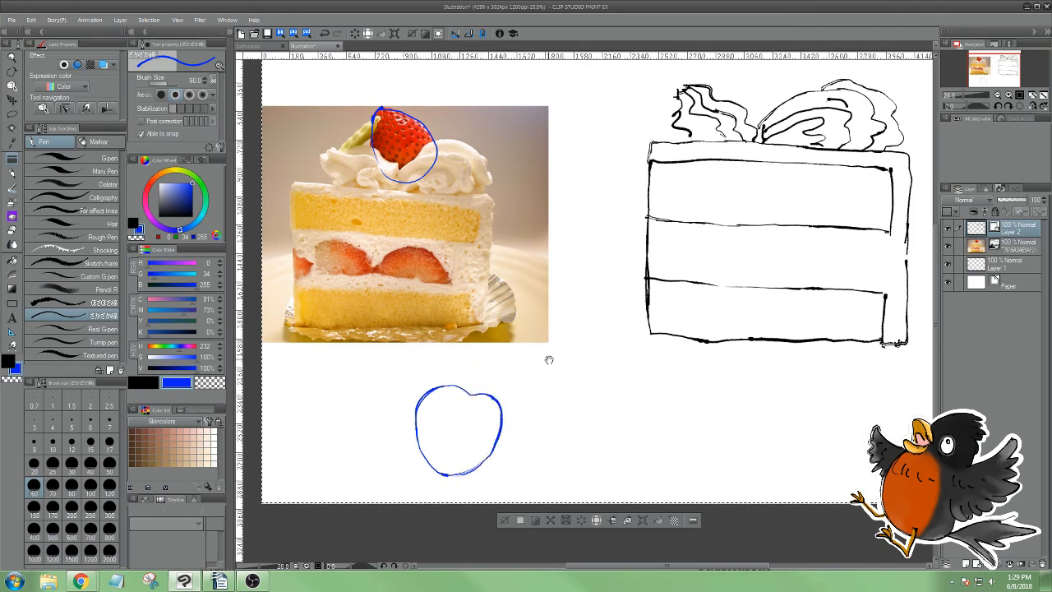
{"action": "left_click_drag", "start_coordinate": [544, 359], "coordinate": [489, 413]}
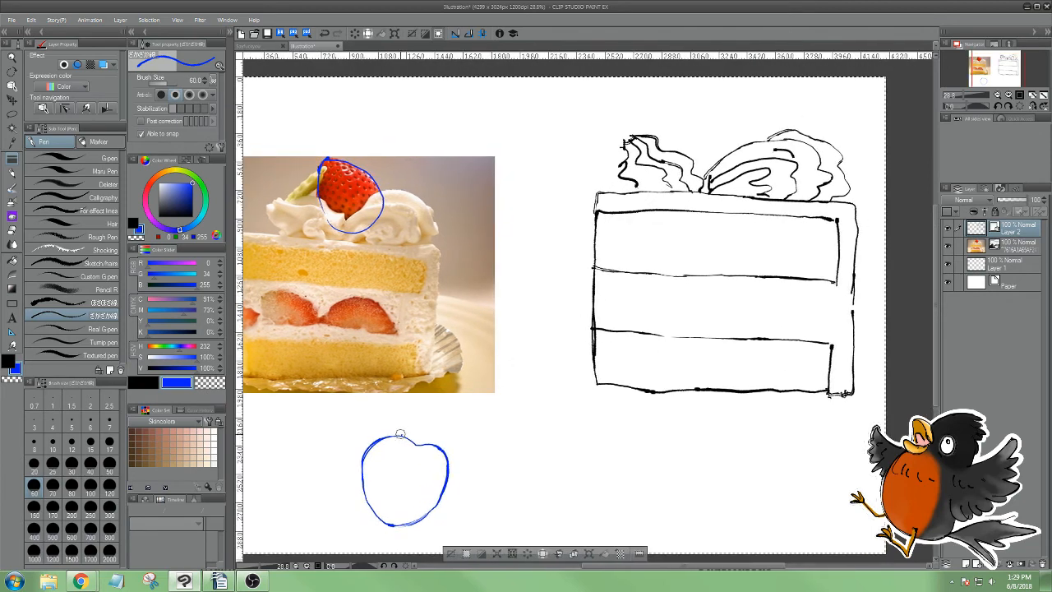
{"action": "mouse_move", "coordinate": [396, 436]}
{"action": "left_mouse_down"}
{"action": "mouse_move", "coordinate": [411, 415]}
{"action": "mouse_move", "coordinate": [429, 420]}
{"action": "mouse_move", "coordinate": [436, 433]}
{"action": "mouse_move", "coordinate": [427, 434]}
{"action": "left_mouse_up"}
Switch to black and sketch the strawberry's rounded outline between the two cream swirls of the cake sketch
{"action": "key", "text": "x"}
{"action": "mouse_move", "coordinate": [684, 161]}
{"action": "left_mouse_down"}
{"action": "mouse_move", "coordinate": [685, 113]}
{"action": "mouse_move", "coordinate": [699, 98]}
{"action": "mouse_move", "coordinate": [727, 105]}
{"action": "mouse_move", "coordinate": [758, 146]}
{"action": "left_mouse_up"}
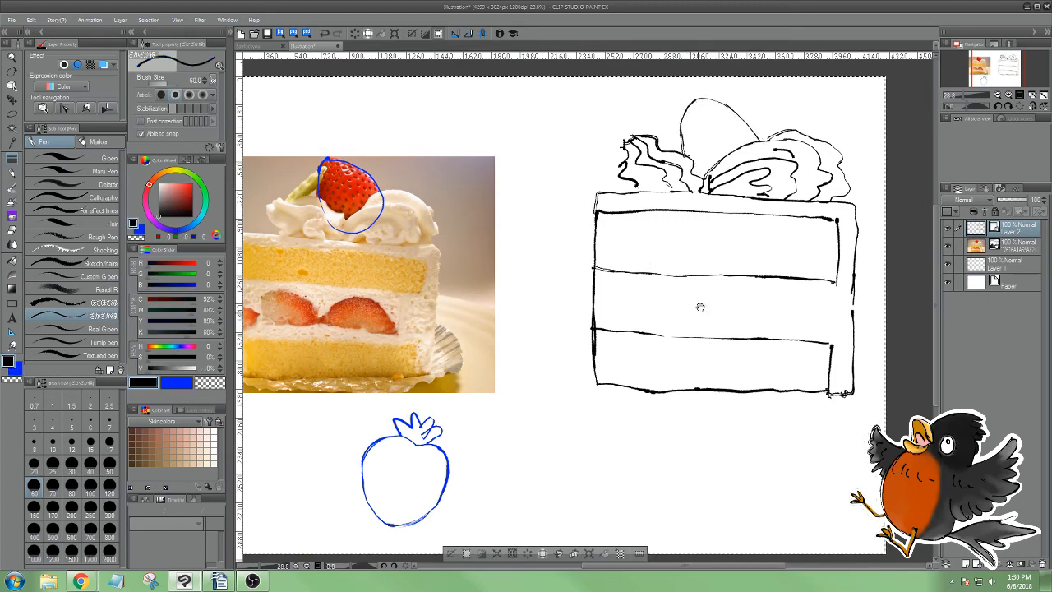
{"action": "left_click_drag", "start_coordinate": [710, 342], "coordinate": [730, 347]}
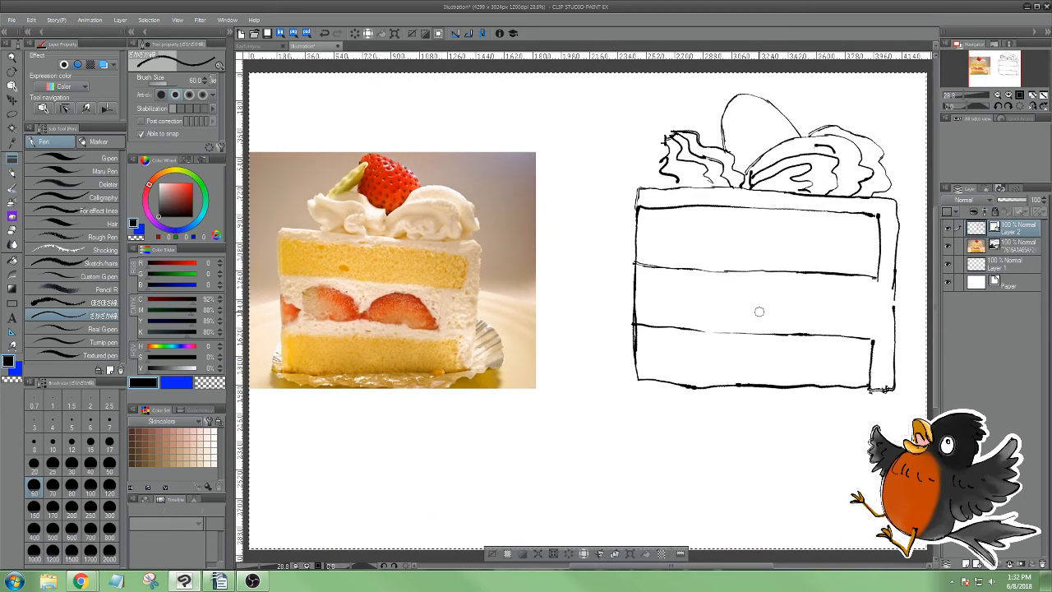
Draw two half-dome strawberry slices side by side in black within the middle cream layer of the cake sketch
{"action": "left_click_drag", "start_coordinate": [761, 315], "coordinate": [771, 298]}
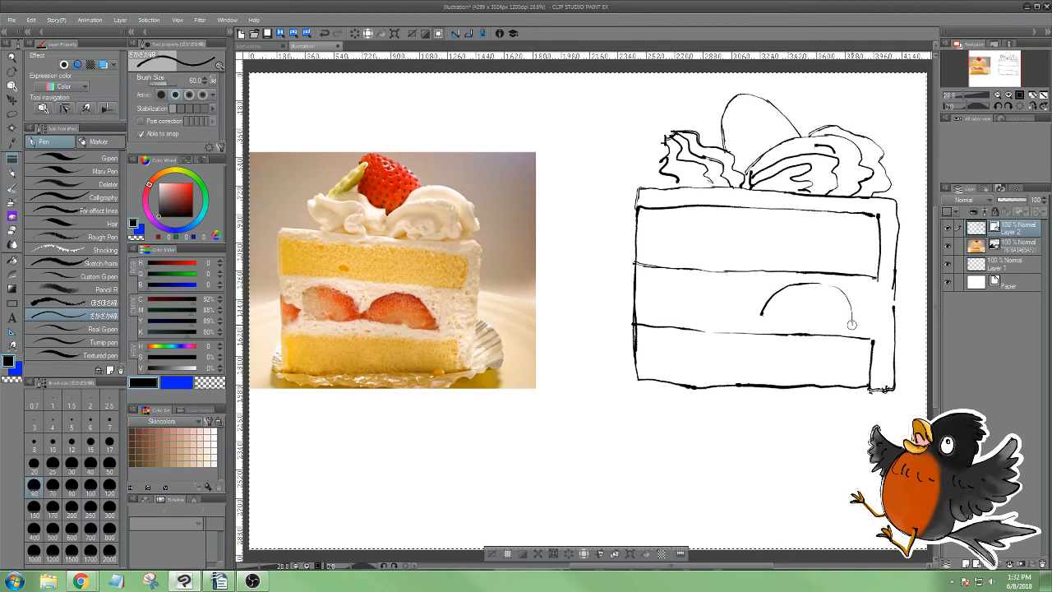
{"action": "left_click_drag", "start_coordinate": [852, 324], "coordinate": [793, 320]}
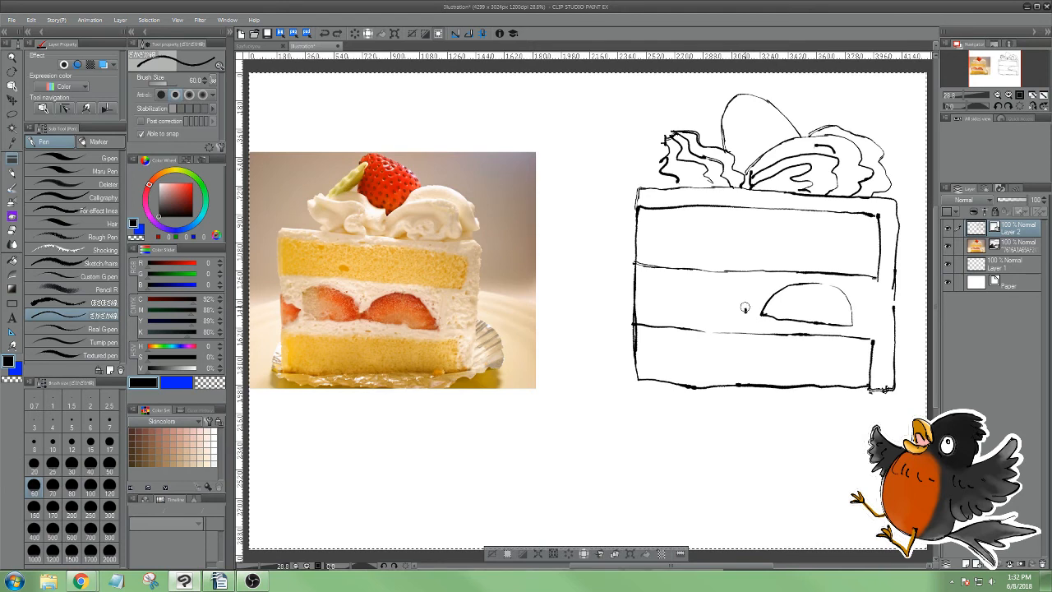
{"action": "mouse_move", "coordinate": [722, 285]}
{"action": "left_mouse_down"}
{"action": "mouse_move", "coordinate": [676, 287]}
{"action": "mouse_move", "coordinate": [661, 313]}
{"action": "mouse_move", "coordinate": [745, 313]}
{"action": "left_mouse_up"}
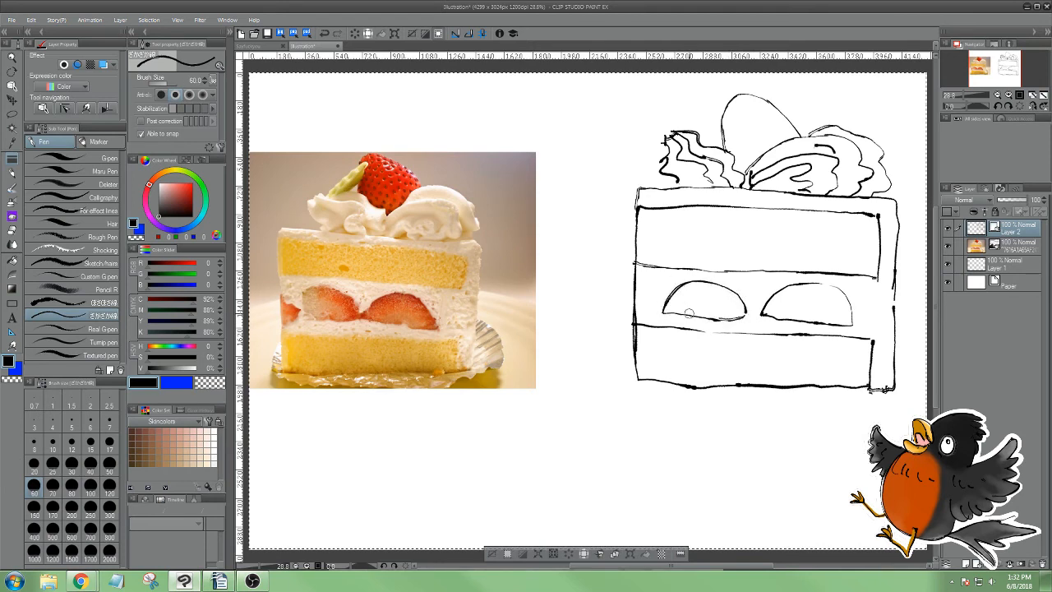
Trim the left strawberry slice to a straight vertical side and draw a pointed strawberry piece at the layer's left edge
{"action": "key", "text": "e"}
{"action": "mouse_move", "coordinate": [663, 287]}
{"action": "left_mouse_down"}
{"action": "mouse_move", "coordinate": [669, 305]}
{"action": "mouse_move", "coordinate": [671, 289]}
{"action": "mouse_move", "coordinate": [681, 298]}
{"action": "mouse_move", "coordinate": [680, 317]}
{"action": "left_mouse_up"}
{"action": "key", "text": "p"}
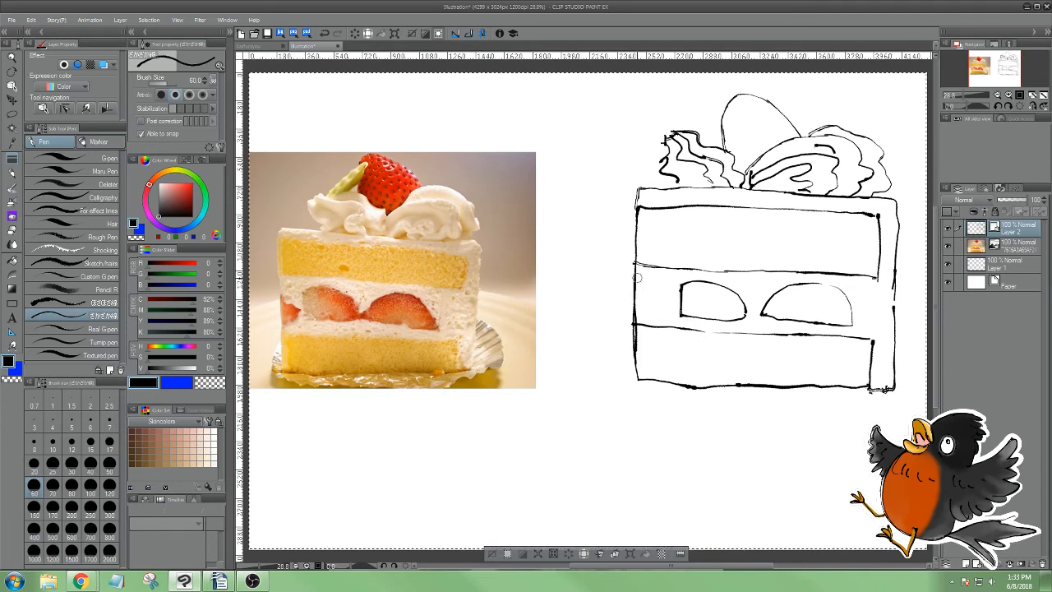
{"action": "left_click_drag", "start_coordinate": [636, 278], "coordinate": [650, 292]}
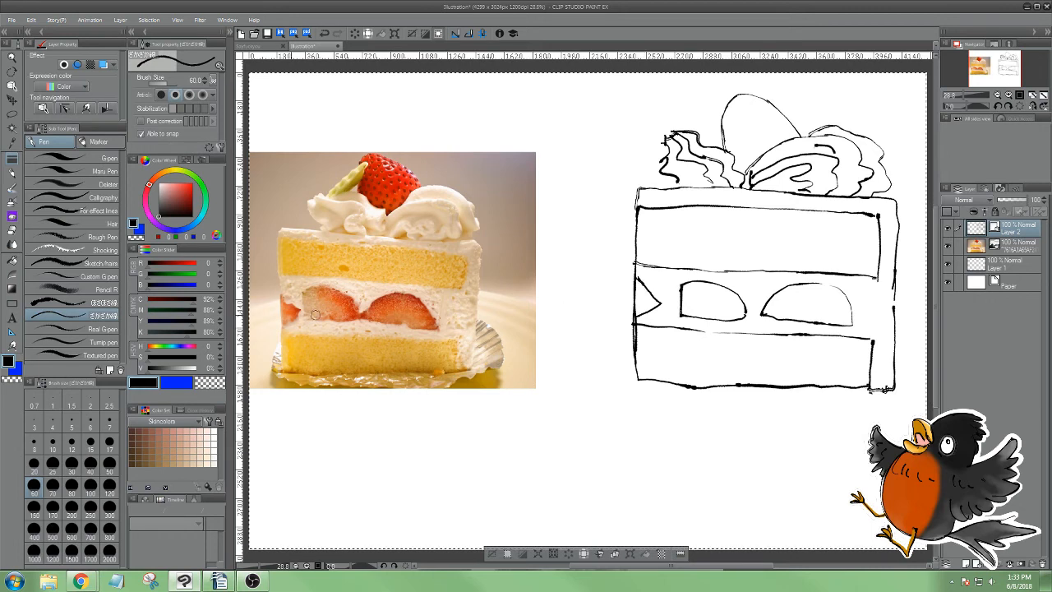
Trace the pointed strawberry piece on the photo in blue, undo the trace and return to black
{"action": "key", "text": "x"}
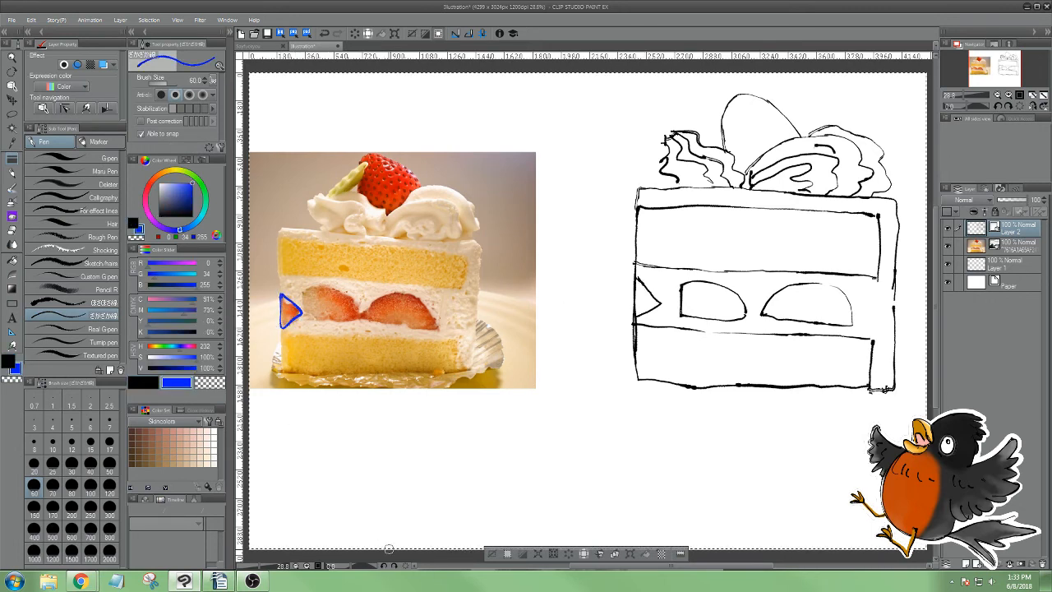
{"action": "key", "text": "ctrl+z"}
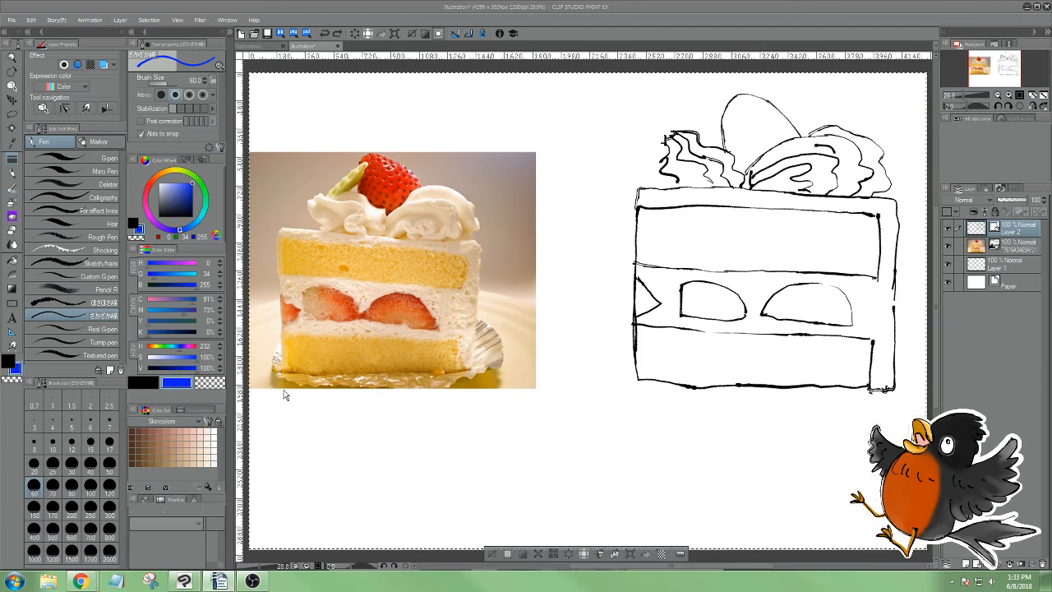
{"action": "left_click", "coordinate": [143, 384]}
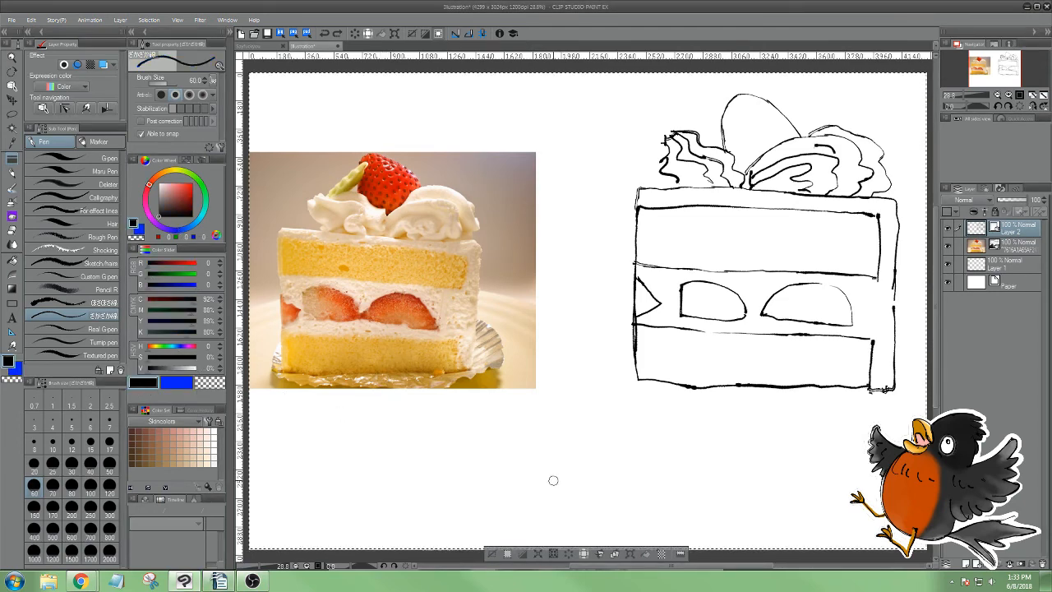
Sketch the crinkled paper wrapper with radiating fold lines in black around the base of the cake sketch
{"action": "left_click_drag", "start_coordinate": [577, 537], "coordinate": [562, 534]}
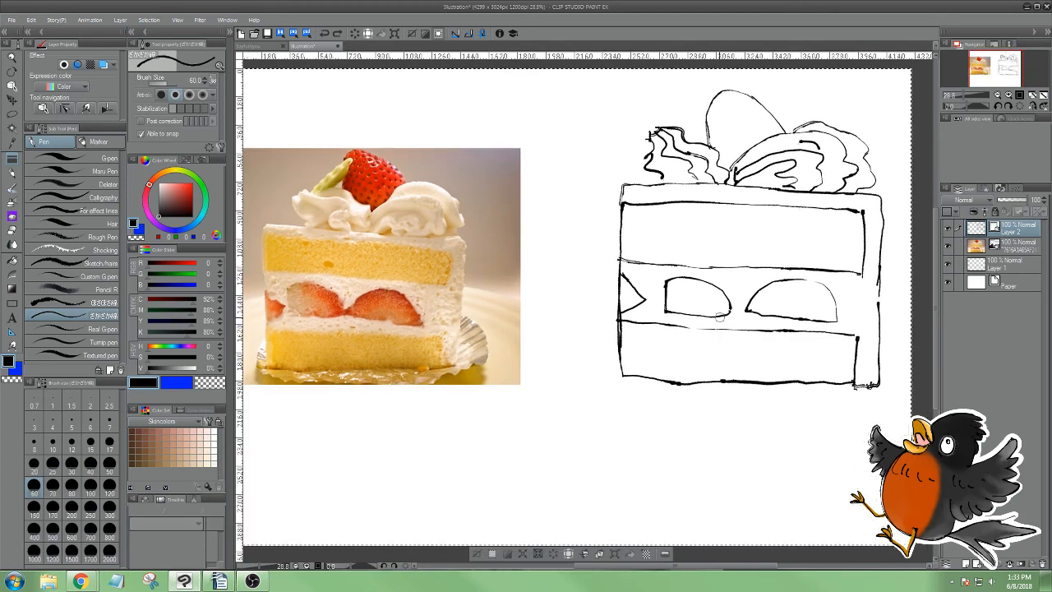
{"action": "mouse_move", "coordinate": [617, 344]}
{"action": "left_mouse_down"}
{"action": "mouse_move", "coordinate": [573, 383]}
{"action": "mouse_move", "coordinate": [711, 423]}
{"action": "mouse_move", "coordinate": [879, 408]}
{"action": "mouse_move", "coordinate": [907, 371]}
{"action": "mouse_move", "coordinate": [882, 354]}
{"action": "mouse_move", "coordinate": [909, 375]}
{"action": "mouse_move", "coordinate": [907, 387]}
{"action": "left_mouse_up"}
{"action": "mouse_move", "coordinate": [872, 386]}
{"action": "left_mouse_down"}
{"action": "mouse_move", "coordinate": [907, 395]}
{"action": "mouse_move", "coordinate": [875, 406]}
{"action": "left_mouse_up"}
{"action": "mouse_move", "coordinate": [794, 395]}
{"action": "left_mouse_down"}
{"action": "mouse_move", "coordinate": [587, 386]}
{"action": "mouse_move", "coordinate": [610, 376]}
{"action": "mouse_move", "coordinate": [597, 355]}
{"action": "left_mouse_up"}
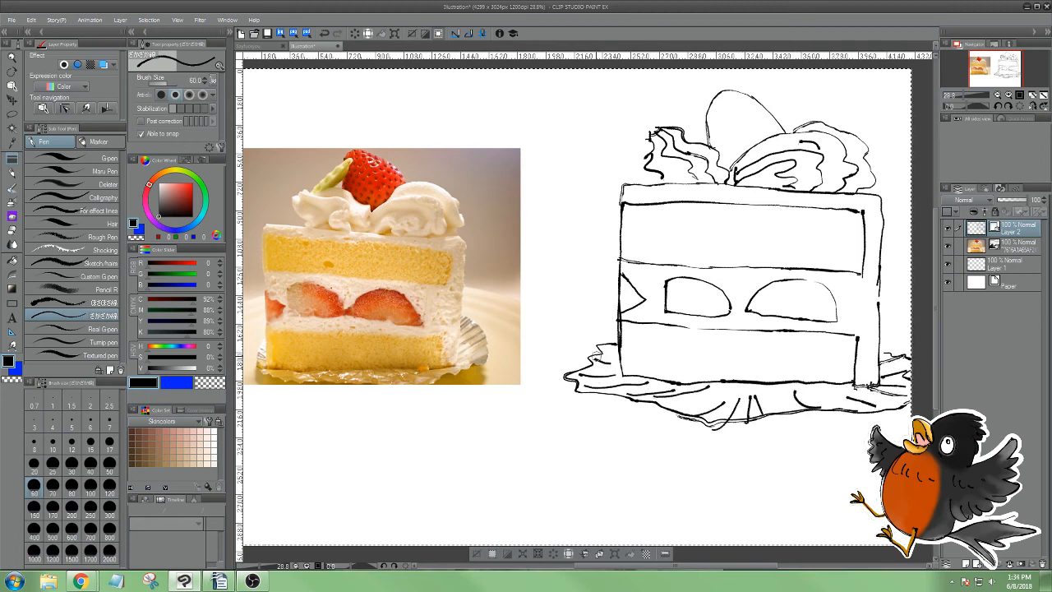
Dot seeds over the top strawberry, add its leaf and thicken the outer line of the left cream swirl
{"action": "left_click", "coordinate": [729, 118]}
{"action": "left_click", "coordinate": [733, 108]}
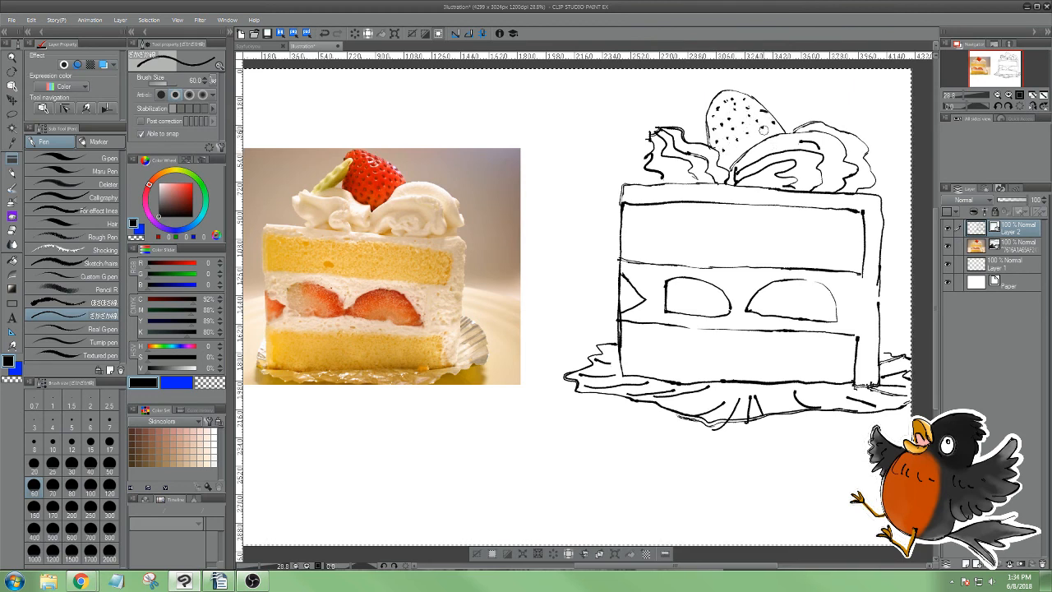
{"action": "mouse_move", "coordinate": [680, 129]}
{"action": "left_mouse_down"}
{"action": "mouse_move", "coordinate": [700, 105]}
{"action": "mouse_move", "coordinate": [704, 120]}
{"action": "mouse_move", "coordinate": [688, 132]}
{"action": "left_mouse_up"}
{"action": "left_click_drag", "start_coordinate": [645, 157], "coordinate": [648, 183]}
Paint both sponge layers golden tan with the Opacity watercolor brush on a new layer beneath the line art
{"action": "left_click", "coordinate": [12, 188]}
{"action": "mouse_move", "coordinate": [633, 218]}
{"action": "left_mouse_down"}
{"action": "mouse_move", "coordinate": [851, 233]}
{"action": "mouse_move", "coordinate": [829, 251]}
{"action": "mouse_move", "coordinate": [852, 266]}
{"action": "left_mouse_up"}
{"action": "mouse_move", "coordinate": [781, 367]}
{"action": "left_mouse_down"}
{"action": "mouse_move", "coordinate": [634, 337]}
{"action": "mouse_move", "coordinate": [816, 363]}
{"action": "left_mouse_up"}
Shade the folds of both whipped-cream swirls in off-white and beige, using a brush size of 80
{"action": "left_click", "coordinate": [162, 185]}
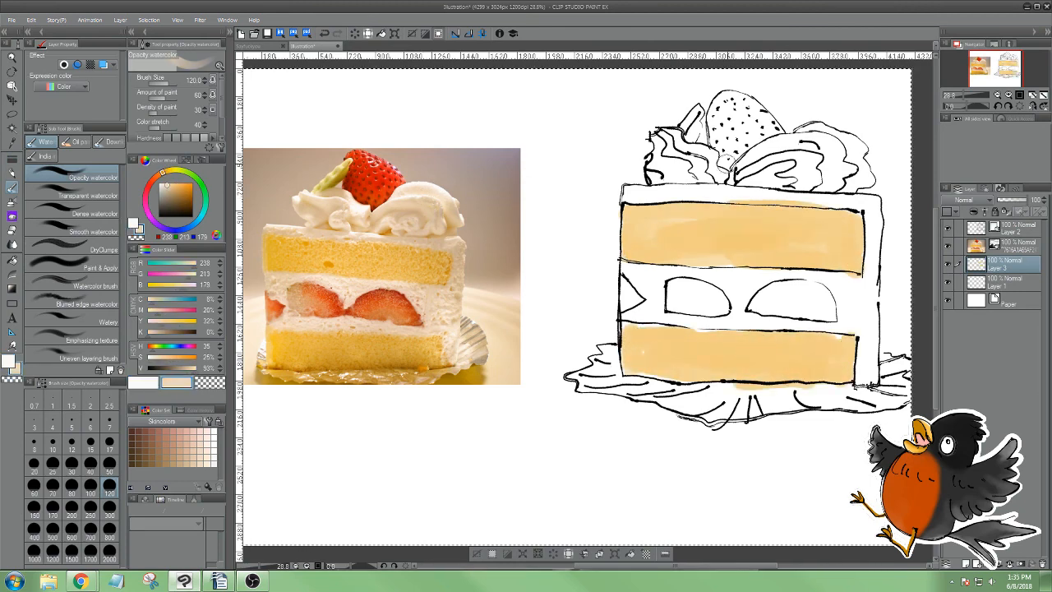
{"action": "mouse_move", "coordinate": [744, 179]}
{"action": "left_mouse_down"}
{"action": "mouse_move", "coordinate": [824, 156]}
{"action": "mouse_move", "coordinate": [841, 186]}
{"action": "left_mouse_up"}
{"action": "left_click", "coordinate": [72, 486]}
{"action": "left_click_drag", "start_coordinate": [655, 148], "coordinate": [707, 178]}
{"action": "left_click_drag", "start_coordinate": [749, 151], "coordinate": [826, 171]}
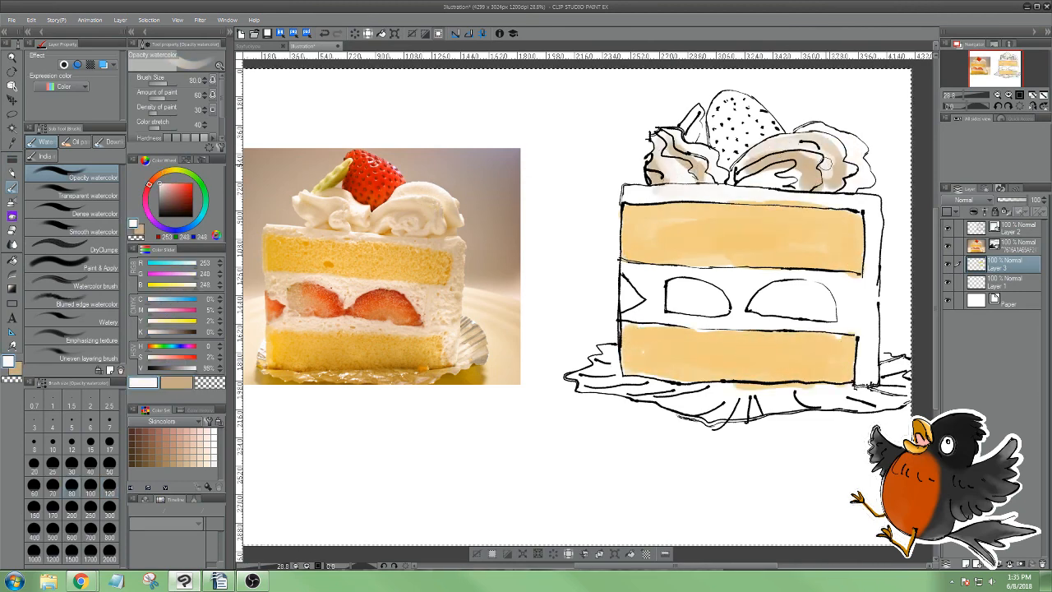
{"action": "left_click_drag", "start_coordinate": [743, 177], "coordinate": [822, 177]}
{"action": "left_click_drag", "start_coordinate": [812, 132], "coordinate": [854, 187]}
{"action": "left_click_drag", "start_coordinate": [846, 141], "coordinate": [839, 195]}
{"action": "left_click_drag", "start_coordinate": [675, 145], "coordinate": [721, 183]}
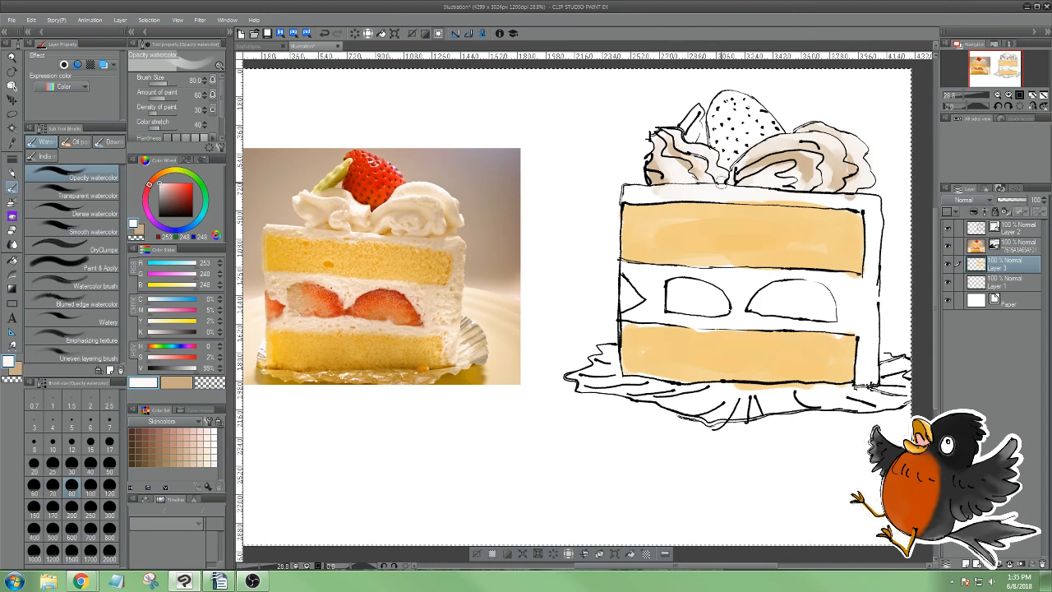
Paint the top frosting, the right-hand frosting edge and the middle cream layer in pale beige and off-white
{"action": "left_click_drag", "start_coordinate": [632, 195], "coordinate": [871, 202]}
{"action": "left_click_drag", "start_coordinate": [873, 205], "coordinate": [873, 325]}
{"action": "mouse_move", "coordinate": [871, 267]}
{"action": "left_mouse_down"}
{"action": "mouse_move", "coordinate": [866, 309]}
{"action": "mouse_move", "coordinate": [633, 272]}
{"action": "left_mouse_up"}
{"action": "left_click_drag", "start_coordinate": [610, 281], "coordinate": [769, 311]}
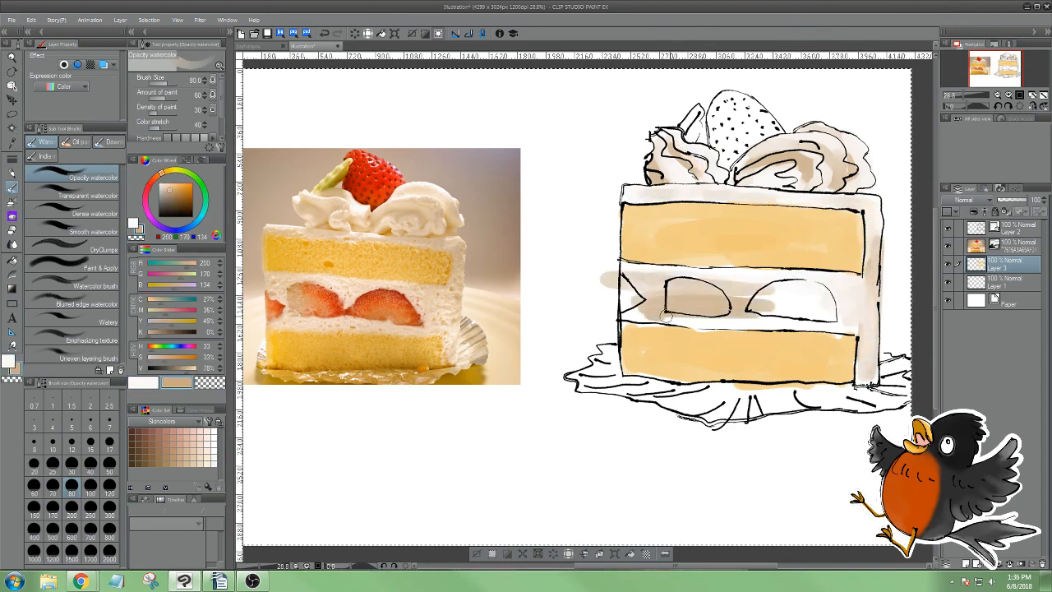
{"action": "left_click_drag", "start_coordinate": [667, 316], "coordinate": [841, 322]}
{"action": "mouse_move", "coordinate": [837, 284]}
{"action": "left_mouse_down"}
{"action": "mouse_move", "coordinate": [699, 316]}
{"action": "mouse_move", "coordinate": [629, 300]}
{"action": "left_mouse_up"}
{"action": "mouse_move", "coordinate": [667, 279]}
{"action": "left_mouse_down"}
{"action": "mouse_move", "coordinate": [615, 308]}
{"action": "mouse_move", "coordinate": [807, 298]}
{"action": "left_mouse_up"}
Sample the green from the leaf in the photo and paint the leaf beside the top strawberry
{"action": "left_click", "coordinate": [339, 183], "text": "alt"}
{"action": "left_click", "coordinate": [337, 177], "text": "alt"}
{"action": "mouse_move", "coordinate": [701, 108]}
{"action": "left_mouse_down"}
{"action": "mouse_move", "coordinate": [689, 141]}
{"action": "mouse_move", "coordinate": [679, 120]}
{"action": "left_mouse_up"}
{"action": "left_click", "coordinate": [332, 179], "text": "alt"}
Sample the strawberry tones from the photo and paint a pink base on the three strawberry pieces in the middle layer
{"action": "left_click", "coordinate": [328, 296], "text": "alt"}
{"action": "left_click", "coordinate": [332, 299], "text": "alt"}
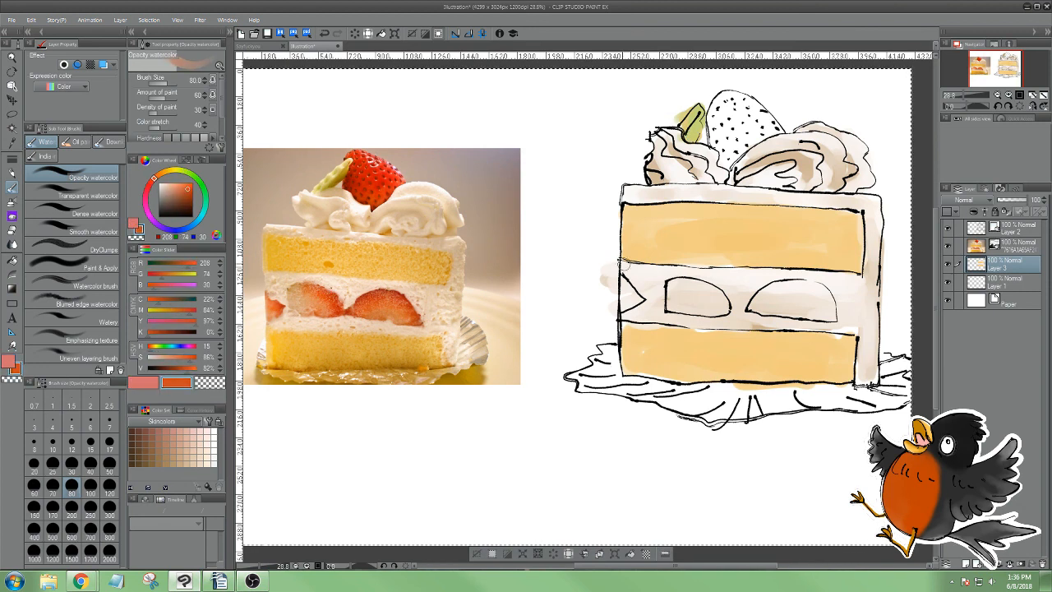
{"action": "mouse_move", "coordinate": [670, 307]}
{"action": "left_mouse_down"}
{"action": "mouse_move", "coordinate": [726, 310]}
{"action": "mouse_move", "coordinate": [721, 301]}
{"action": "mouse_move", "coordinate": [725, 312]}
{"action": "left_mouse_up"}
{"action": "mouse_move", "coordinate": [753, 309]}
{"action": "left_mouse_down"}
{"action": "mouse_move", "coordinate": [831, 309]}
{"action": "mouse_move", "coordinate": [766, 307]}
{"action": "left_mouse_up"}
{"action": "left_click_drag", "start_coordinate": [763, 312], "coordinate": [827, 314]}
{"action": "mouse_move", "coordinate": [623, 281]}
{"action": "left_mouse_down"}
{"action": "mouse_move", "coordinate": [624, 307]}
{"action": "mouse_move", "coordinate": [634, 300]}
{"action": "left_mouse_up"}
Swap to the orange-red colour, raise its brightness and add it to the strawberry pieces in the middle layer
{"action": "key", "text": "x"}
{"action": "left_click", "coordinate": [621, 305], "text": "alt"}
{"action": "left_click_drag", "start_coordinate": [151, 368], "coordinate": [228, 372]}
{"action": "left_click_drag", "start_coordinate": [623, 286], "coordinate": [622, 304]}
{"action": "left_click_drag", "start_coordinate": [676, 307], "coordinate": [798, 304]}
{"action": "mouse_move", "coordinate": [773, 309]}
{"action": "left_mouse_down"}
{"action": "mouse_move", "coordinate": [822, 314]}
{"action": "mouse_move", "coordinate": [799, 313]}
{"action": "left_mouse_up"}
Paint the top strawberry in red sampled from the photo and add a lighter pink highlight
{"action": "key", "text": "x"}
{"action": "left_click", "coordinate": [374, 177], "text": "alt"}
{"action": "mouse_move", "coordinate": [727, 97]}
{"action": "left_mouse_down"}
{"action": "mouse_move", "coordinate": [715, 150]}
{"action": "mouse_move", "coordinate": [779, 131]}
{"action": "left_mouse_up"}
{"action": "left_click_drag", "start_coordinate": [764, 117], "coordinate": [727, 161]}
{"action": "key", "text": "x"}
{"action": "mouse_move", "coordinate": [743, 102]}
{"action": "left_mouse_down"}
{"action": "mouse_move", "coordinate": [764, 132]}
{"action": "mouse_move", "coordinate": [760, 115]}
{"action": "left_mouse_up"}
{"action": "key", "text": "x"}
Set the brush size to 40 and paint red rims along the strawberry pieces in the middle layer
{"action": "left_click", "coordinate": [90, 466]}
{"action": "left_click_drag", "start_coordinate": [674, 277], "coordinate": [733, 314]}
{"action": "mouse_move", "coordinate": [747, 307]}
{"action": "left_mouse_down"}
{"action": "mouse_move", "coordinate": [781, 284]}
{"action": "mouse_move", "coordinate": [839, 325]}
{"action": "left_mouse_up"}
{"action": "key", "text": "x"}
{"action": "left_click_drag", "start_coordinate": [624, 286], "coordinate": [633, 308]}
Sample the wrapper's tan tones from the photo and fill the paper wrapper under the cake with a size 120 brush
{"action": "left_click", "coordinate": [496, 330], "text": "alt"}
{"action": "key", "text": "x"}
{"action": "left_click", "coordinate": [480, 323], "text": "alt"}
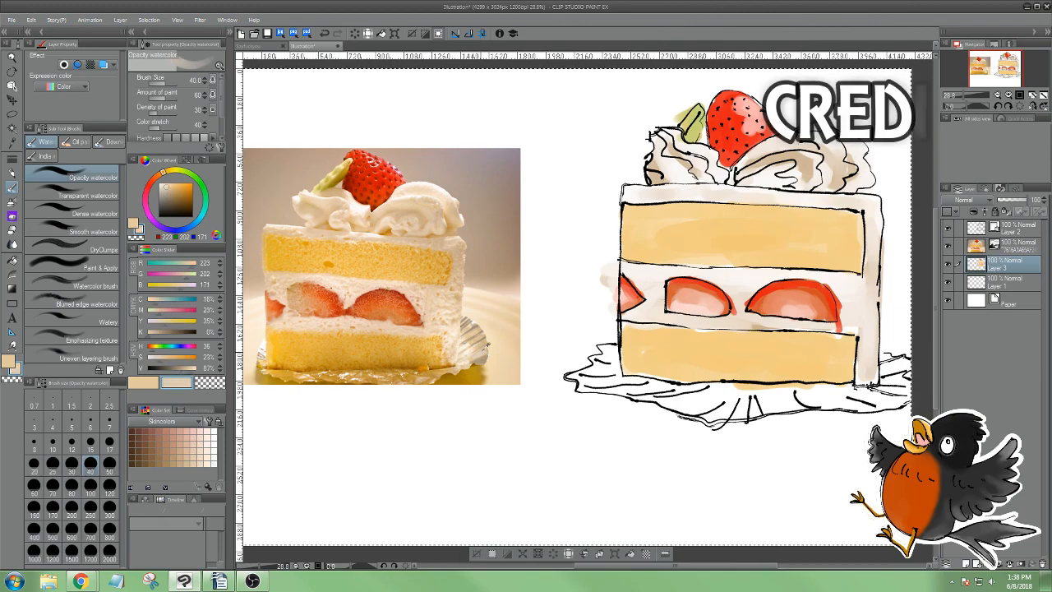
{"action": "key", "text": "x"}
{"action": "left_click", "coordinate": [479, 328], "text": "alt"}
{"action": "left_click", "coordinate": [110, 488]}
{"action": "mouse_move", "coordinate": [610, 353]}
{"action": "left_mouse_down"}
{"action": "mouse_move", "coordinate": [581, 380]}
{"action": "mouse_move", "coordinate": [724, 415]}
{"action": "left_mouse_up"}
{"action": "mouse_move", "coordinate": [860, 395]}
{"action": "left_mouse_down"}
{"action": "mouse_move", "coordinate": [769, 406]}
{"action": "mouse_move", "coordinate": [871, 395]}
{"action": "mouse_move", "coordinate": [867, 386]}
{"action": "left_mouse_up"}
{"action": "left_click_drag", "start_coordinate": [863, 395], "coordinate": [884, 370]}
Swap to the other wrapper colour, set the brush size to 50 and shade the wrapper's folds beneath the cake
{"action": "key", "text": "x"}
{"action": "left_click", "coordinate": [110, 466]}
{"action": "left_click_drag", "start_coordinate": [830, 391], "coordinate": [723, 400]}
{"action": "left_click_drag", "start_coordinate": [616, 391], "coordinate": [695, 403]}
{"action": "left_click_drag", "start_coordinate": [777, 395], "coordinate": [694, 417]}
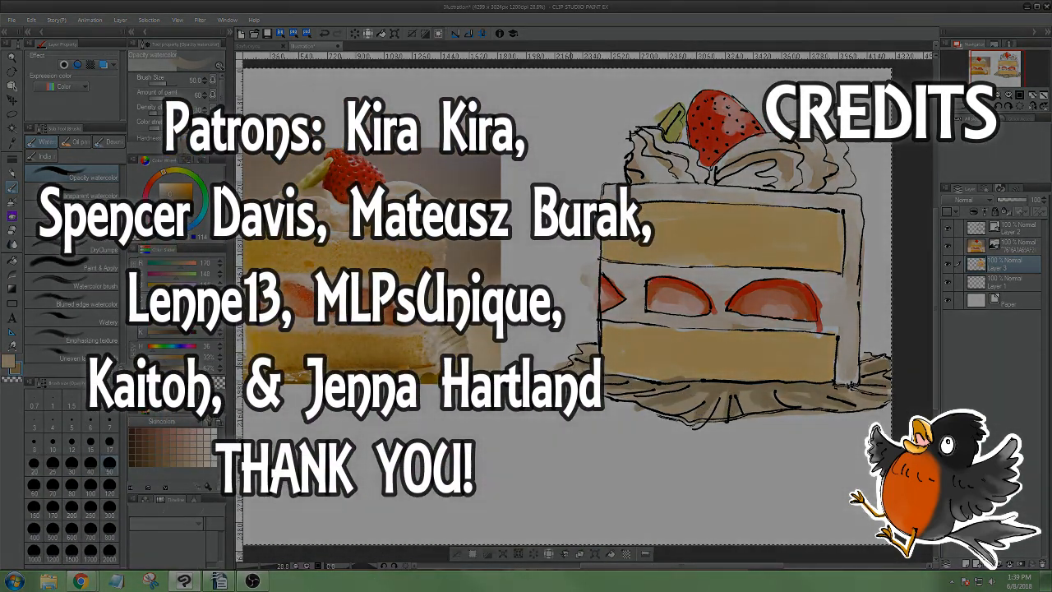
Erase the stray beige paint outside the left edge of the cake's middle layer
{"action": "key", "text": "e"}
{"action": "mouse_move", "coordinate": [740, 288]}
{"action": "left_mouse_down"}
{"action": "mouse_move", "coordinate": [711, 288]}
{"action": "mouse_move", "coordinate": [576, 352]}
{"action": "left_mouse_up"}
{"action": "scroll", "coordinate": [587, 306], "scroll_direction": "up", "scroll_amount": 3}
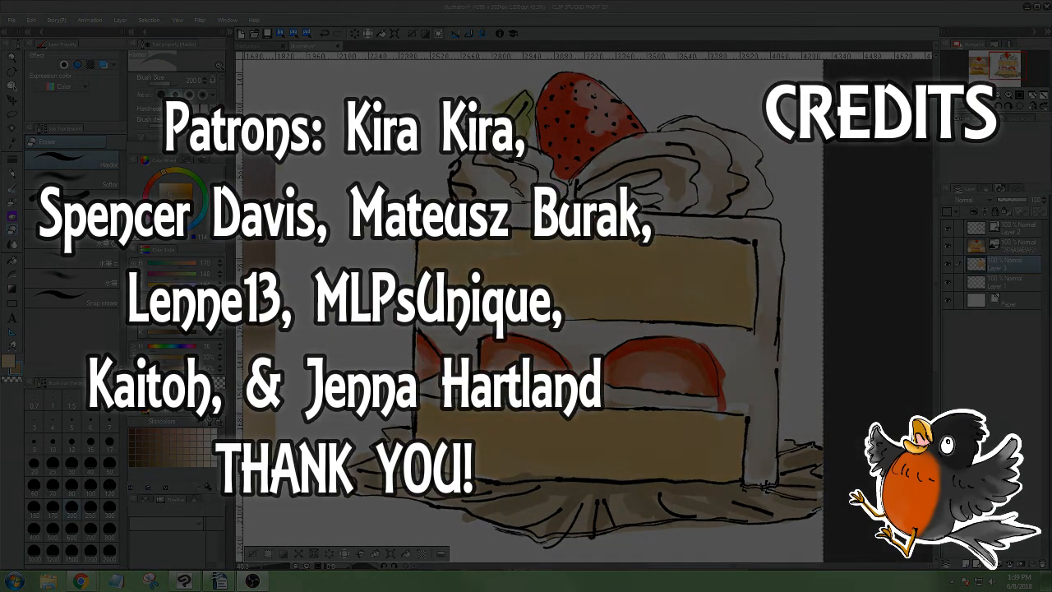